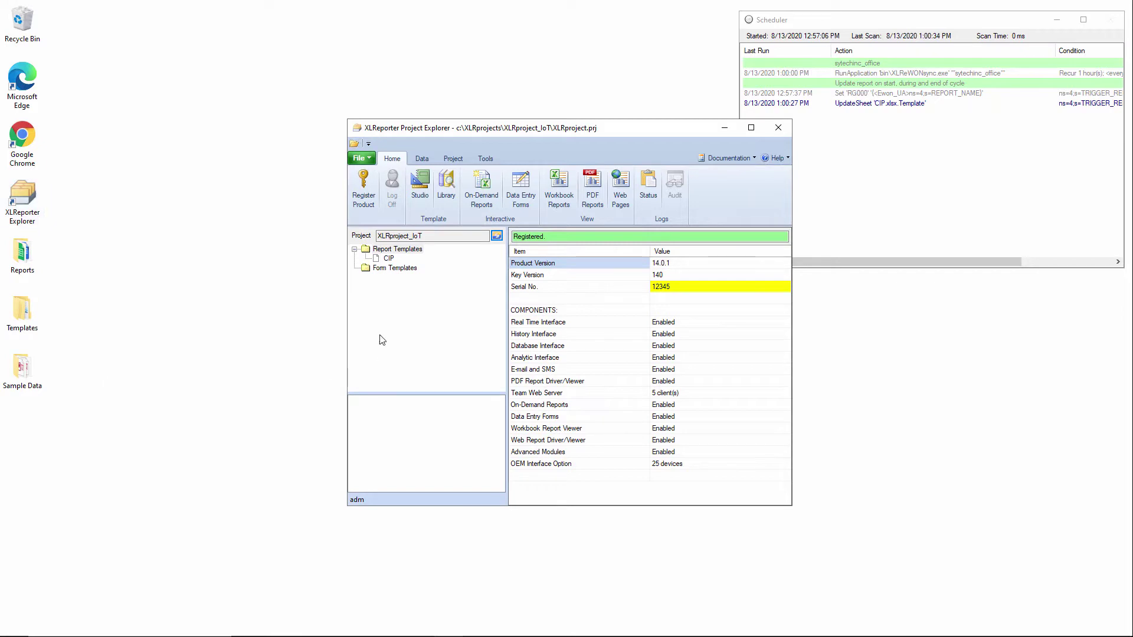
Step: Open the CIP report template in a maximized window and make row 7 tall enough to hold a chart
{"action": "double_click", "coordinate": [387, 259]}
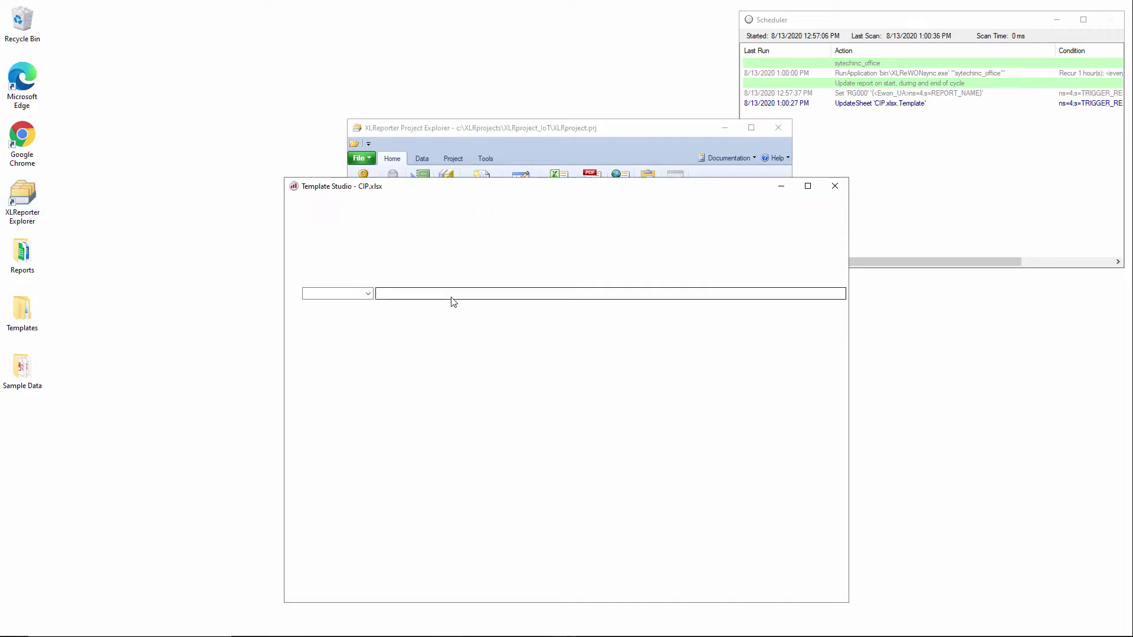
{"action": "left_click_drag", "start_coordinate": [496, 188], "coordinate": [301, 115]}
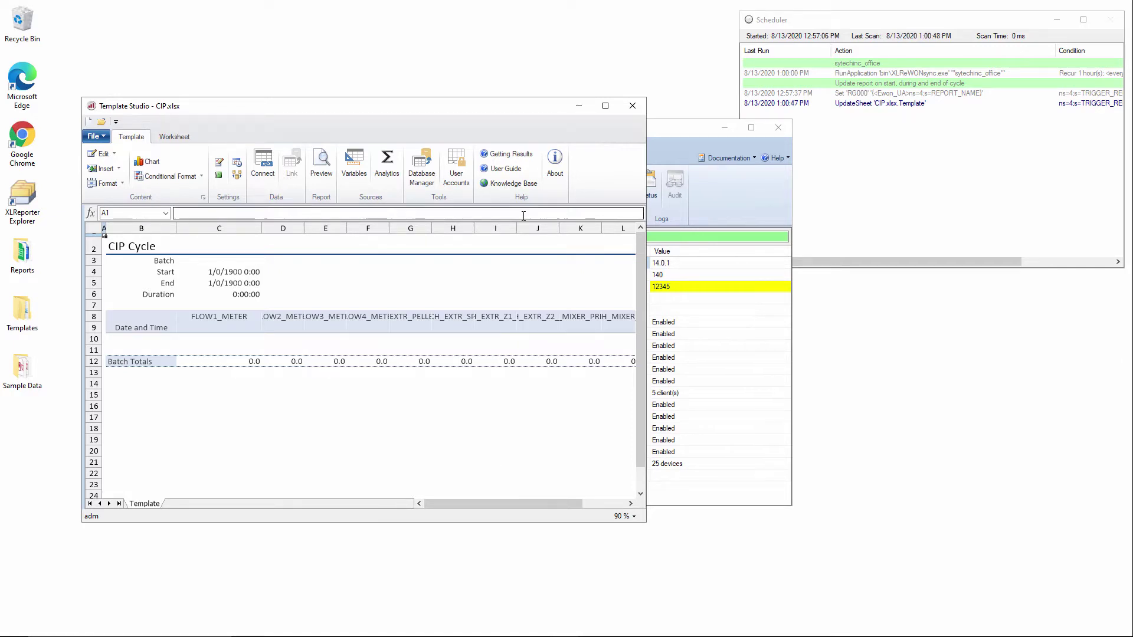
{"action": "left_click", "coordinate": [604, 105]}
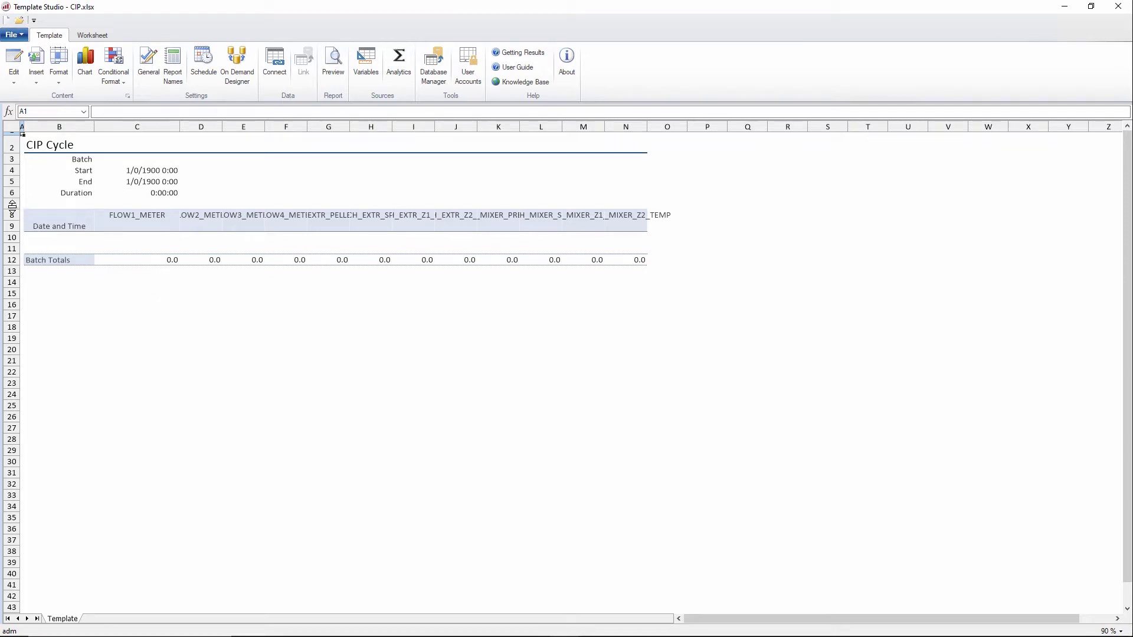
{"action": "left_click_drag", "start_coordinate": [12, 205], "coordinate": [12, 356]}
Step: Start a line chart at cell B7 with C8:D11 as its vertical values, and widen column D to fit its FLOW2_METER heading
{"action": "left_click", "coordinate": [64, 294]}
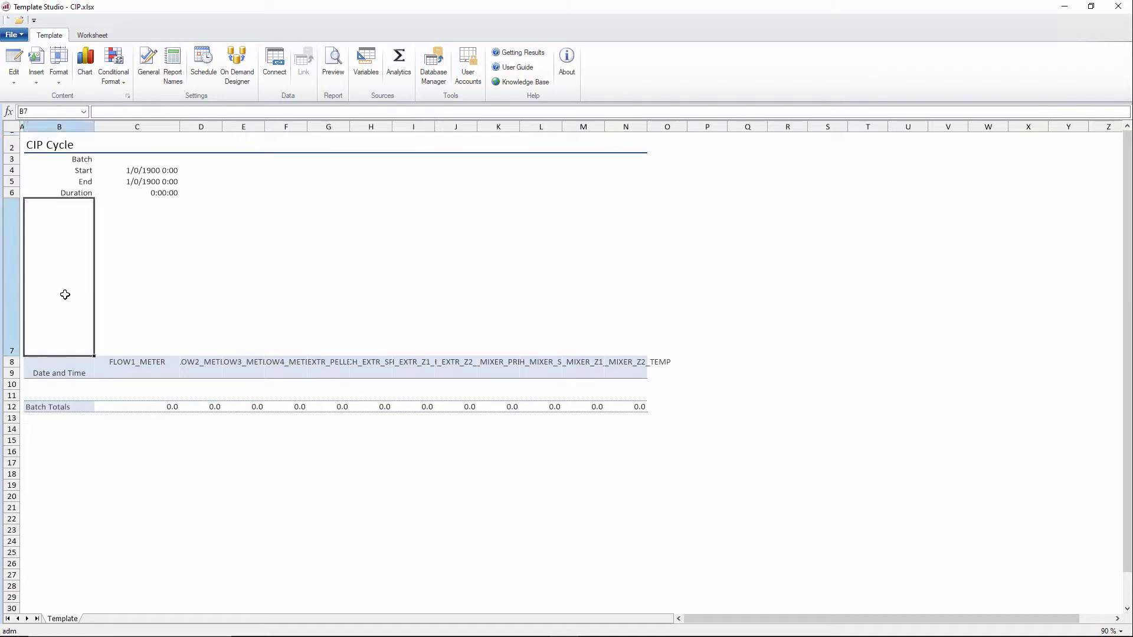
{"action": "left_click", "coordinate": [87, 68]}
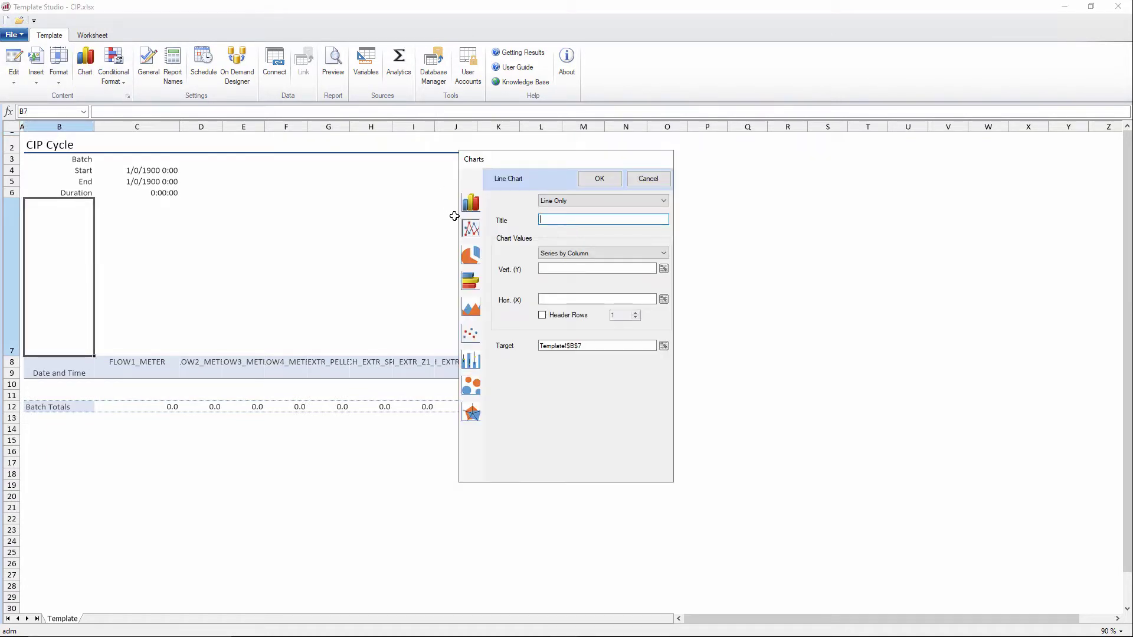
{"action": "left_click", "coordinate": [552, 268]}
{"action": "left_click_drag", "start_coordinate": [132, 362], "coordinate": [210, 396]}
{"action": "left_click_drag", "start_coordinate": [225, 125], "coordinate": [254, 126]}
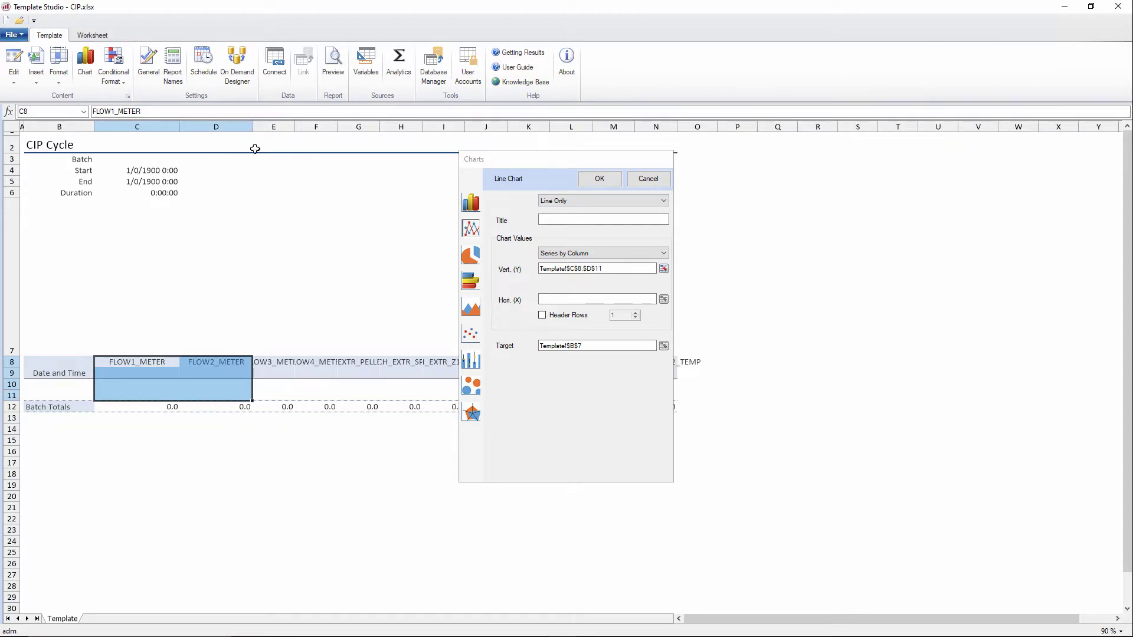
Step: Insert the chart with B8:B11 as horizontal values and 2 header rows, resized to fill row 7 across to column N
{"action": "left_click", "coordinate": [596, 299]}
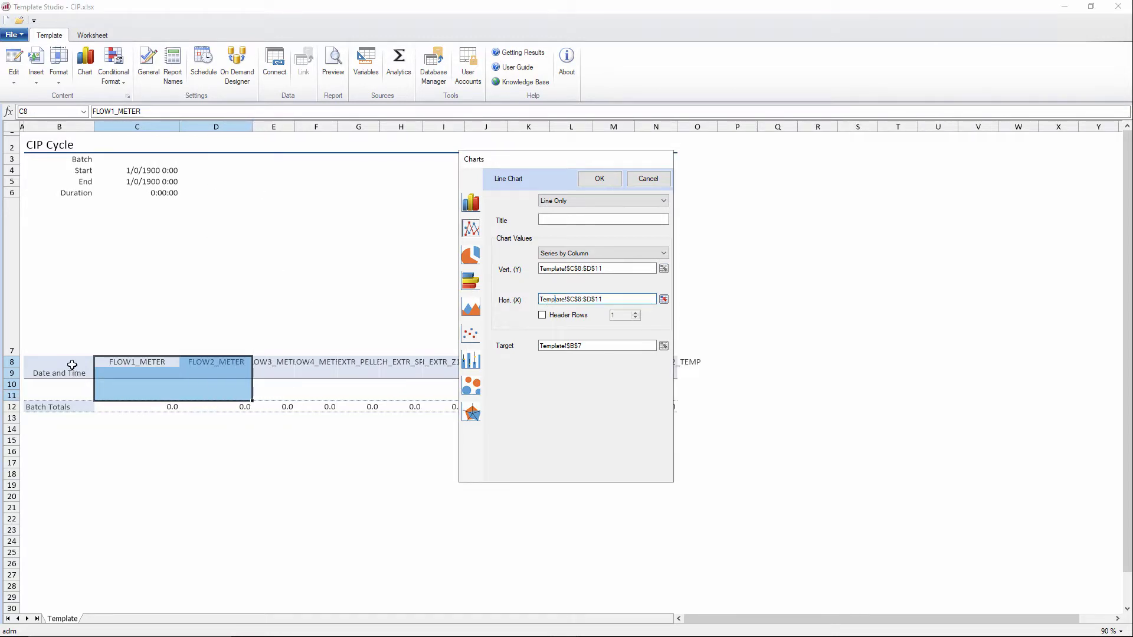
{"action": "left_click_drag", "start_coordinate": [72, 364], "coordinate": [72, 394]}
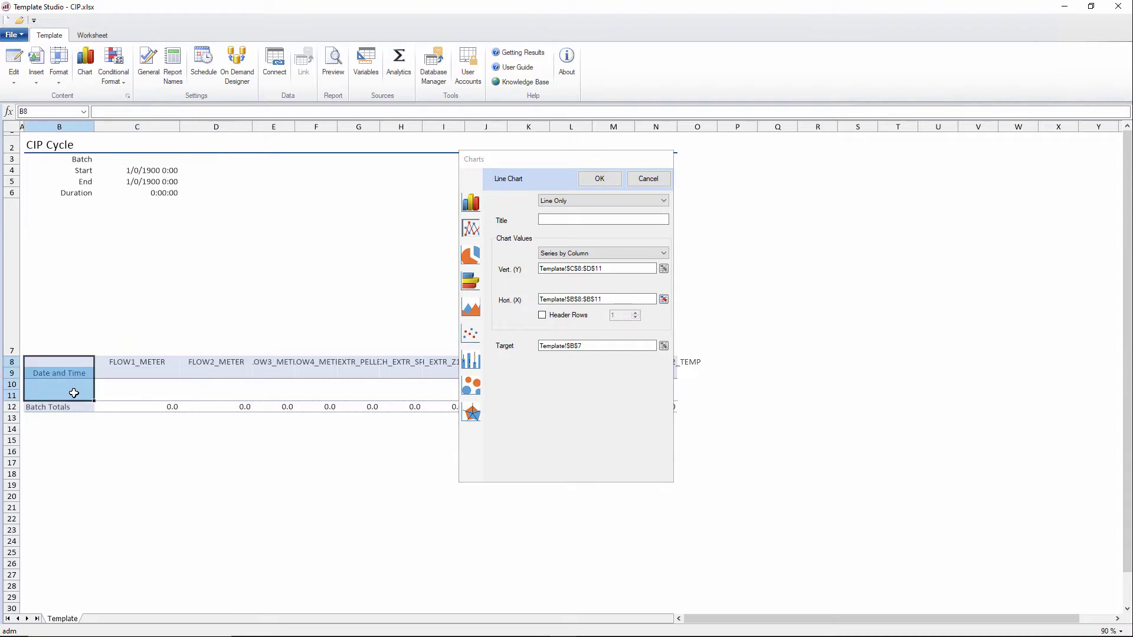
{"action": "left_click", "coordinate": [542, 316]}
{"action": "left_click", "coordinate": [635, 314]}
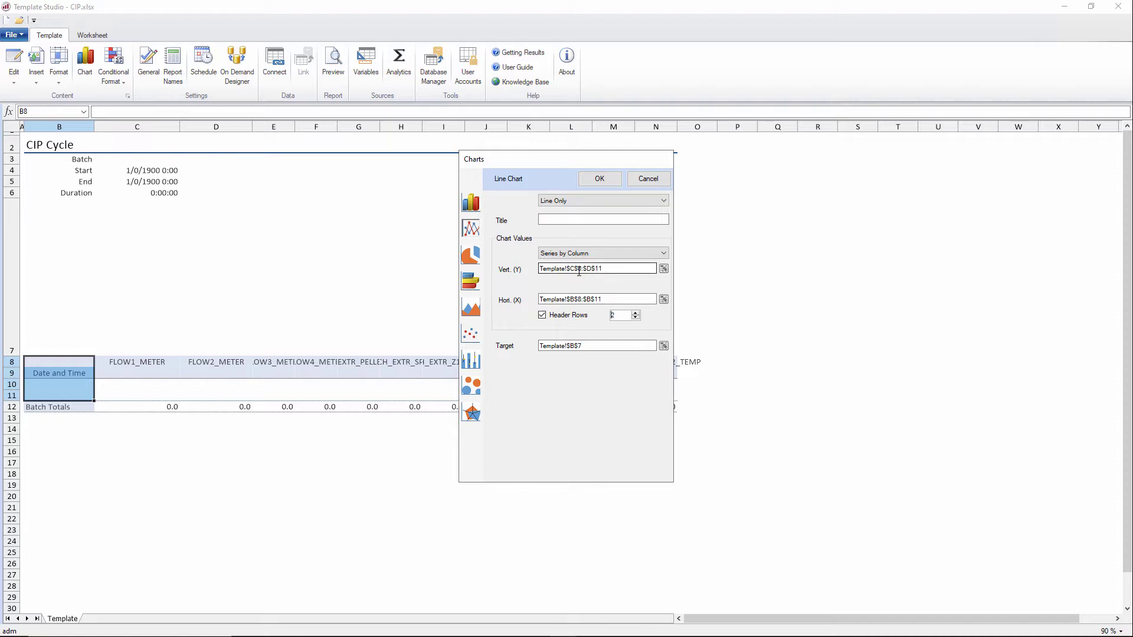
{"action": "left_click", "coordinate": [600, 179]}
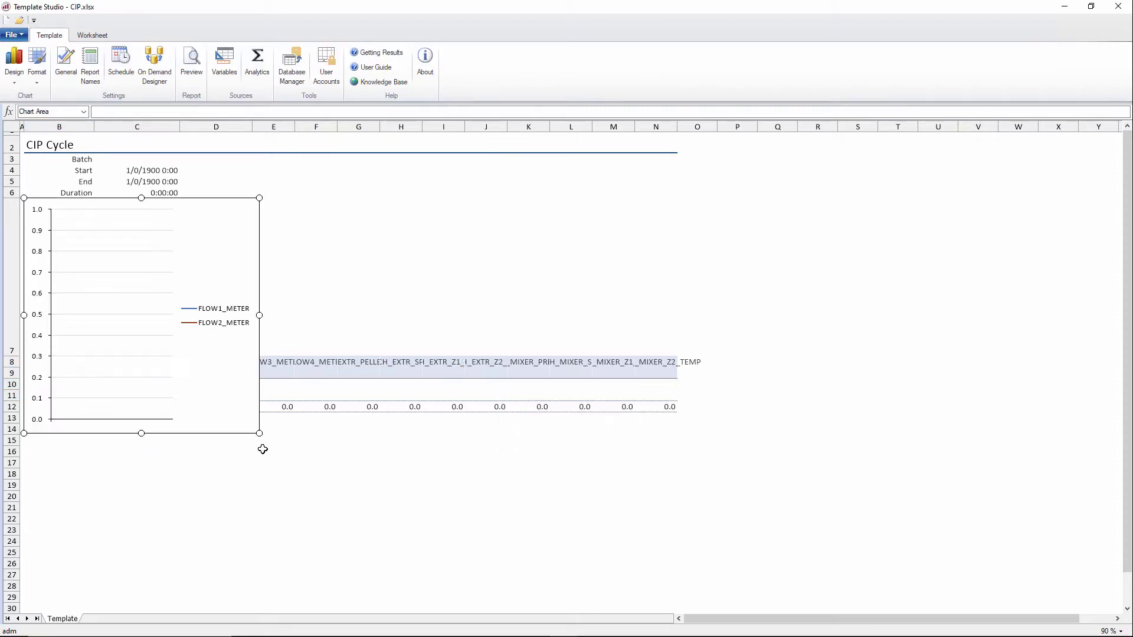
{"action": "left_click_drag", "start_coordinate": [259, 433], "coordinate": [676, 351]}
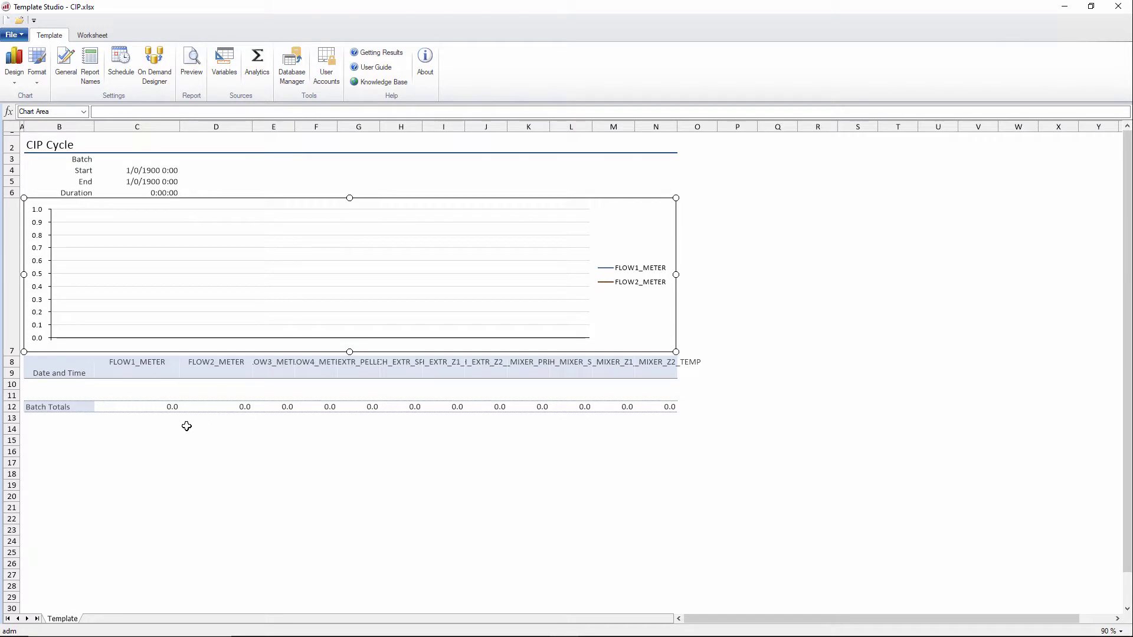
Step: Review the template's Ewon_UA data connection, including the columns of its CIP real-time values group and its placement in the sheet
{"action": "left_click_drag", "start_coordinate": [123, 383], "coordinate": [126, 391]}
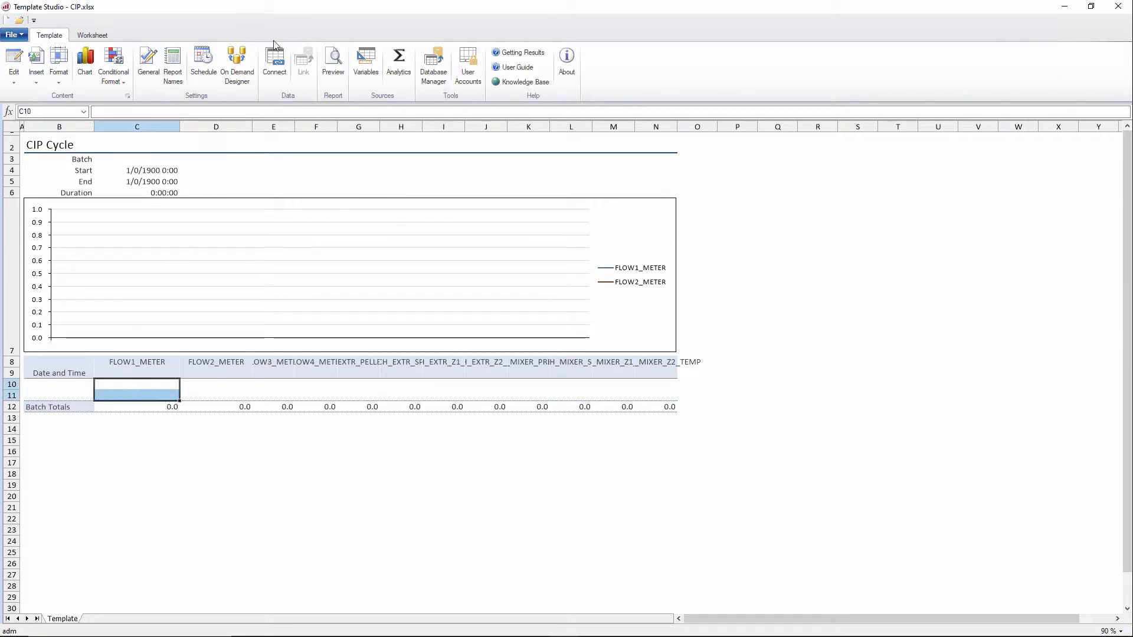
{"action": "left_click", "coordinate": [276, 66]}
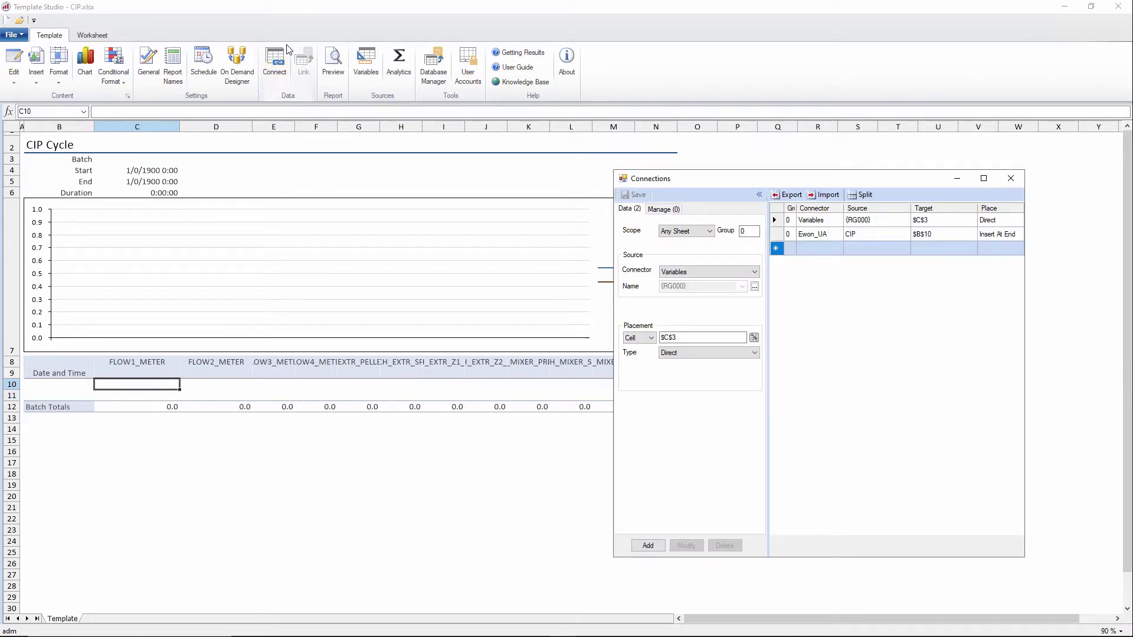
{"action": "left_click", "coordinate": [823, 236]}
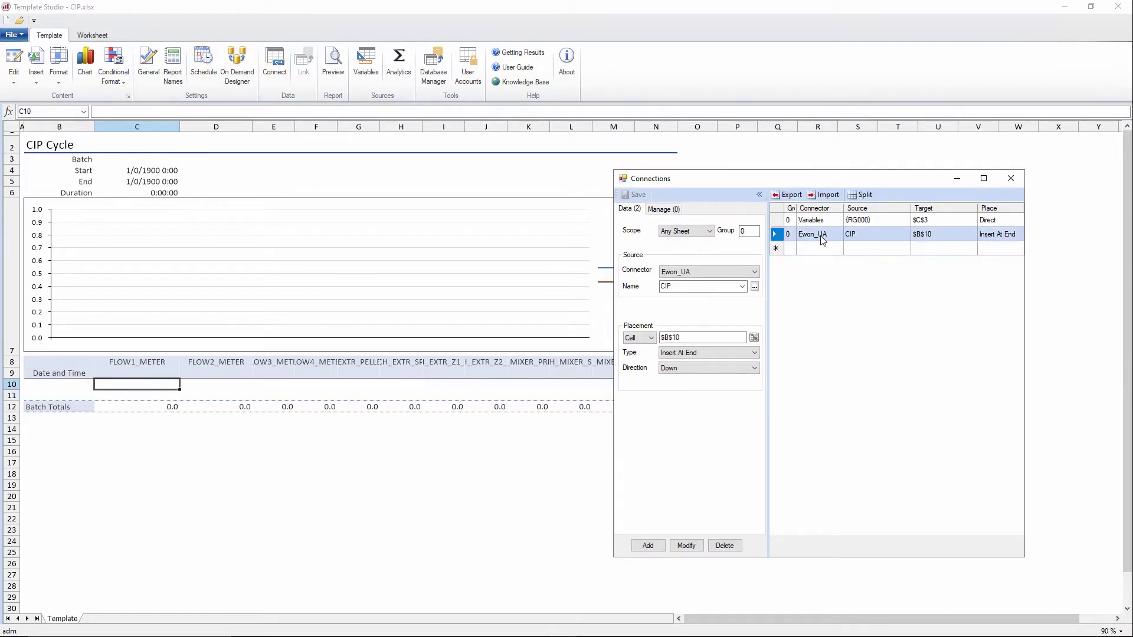
{"action": "double_click", "coordinate": [807, 236]}
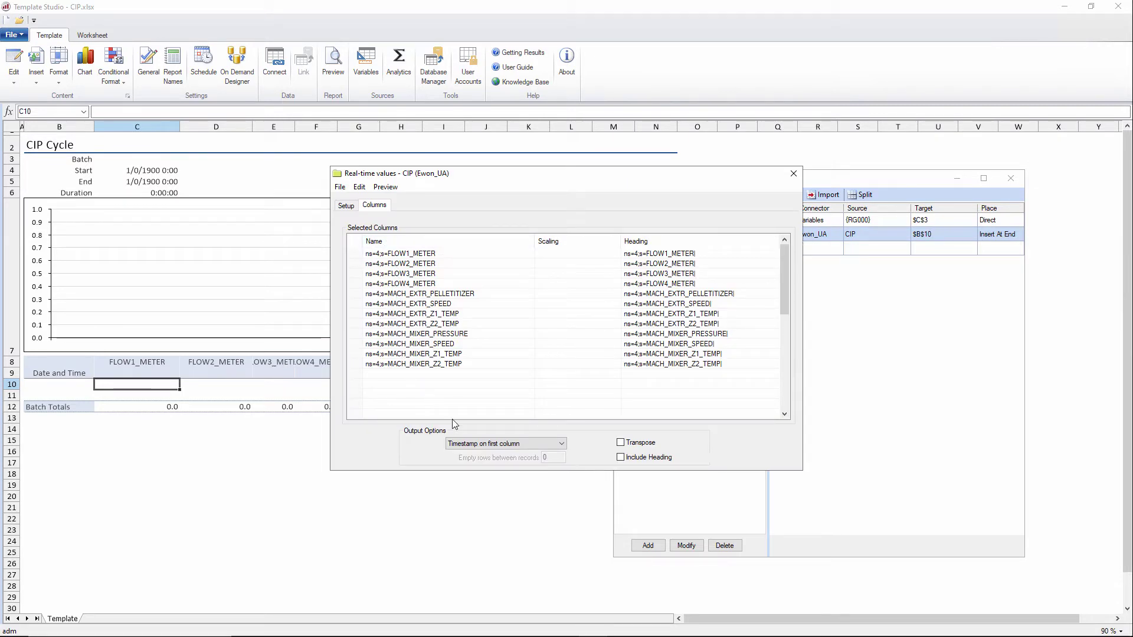
{"action": "left_click", "coordinate": [793, 174]}
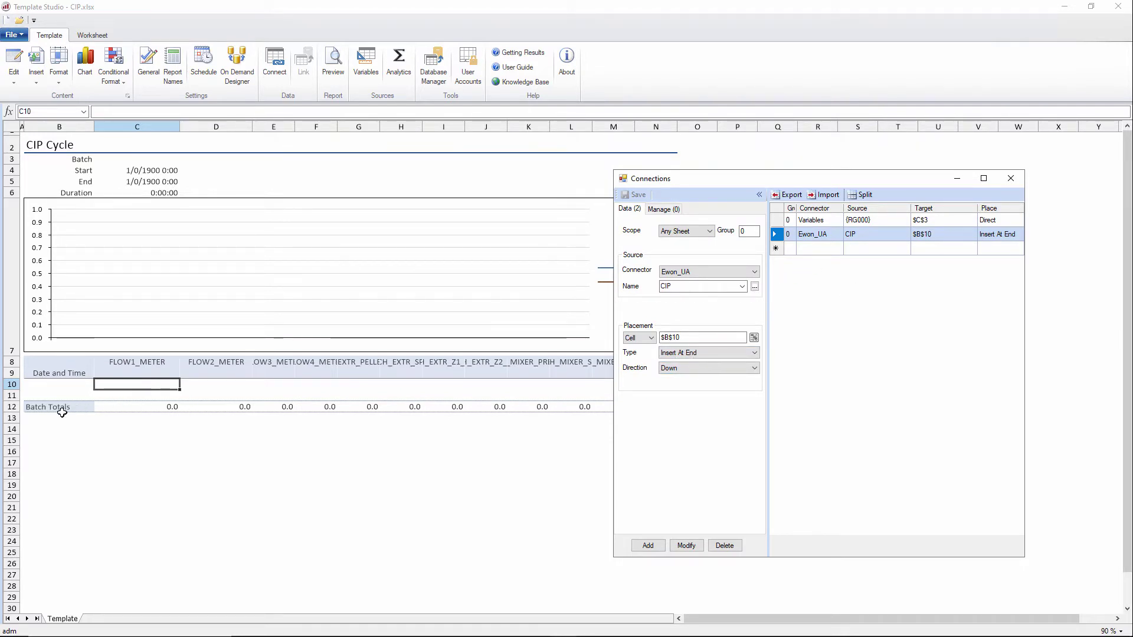
{"action": "left_click", "coordinate": [10, 395]}
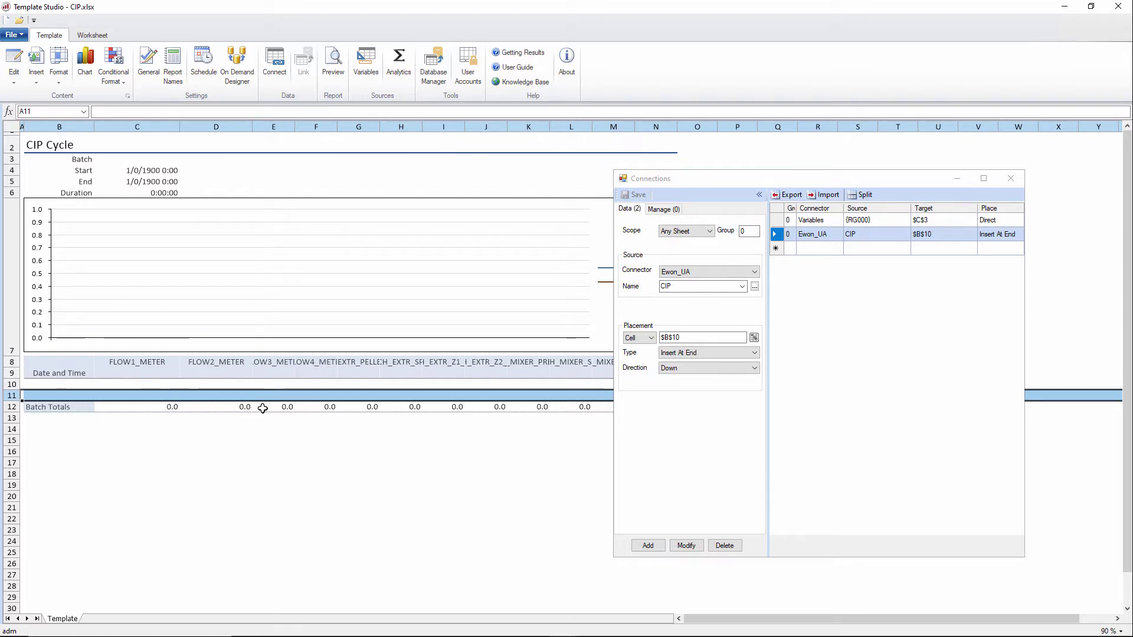
{"action": "left_click", "coordinate": [1011, 178]}
Step: Save the CIP template
{"action": "left_click", "coordinate": [17, 34]}
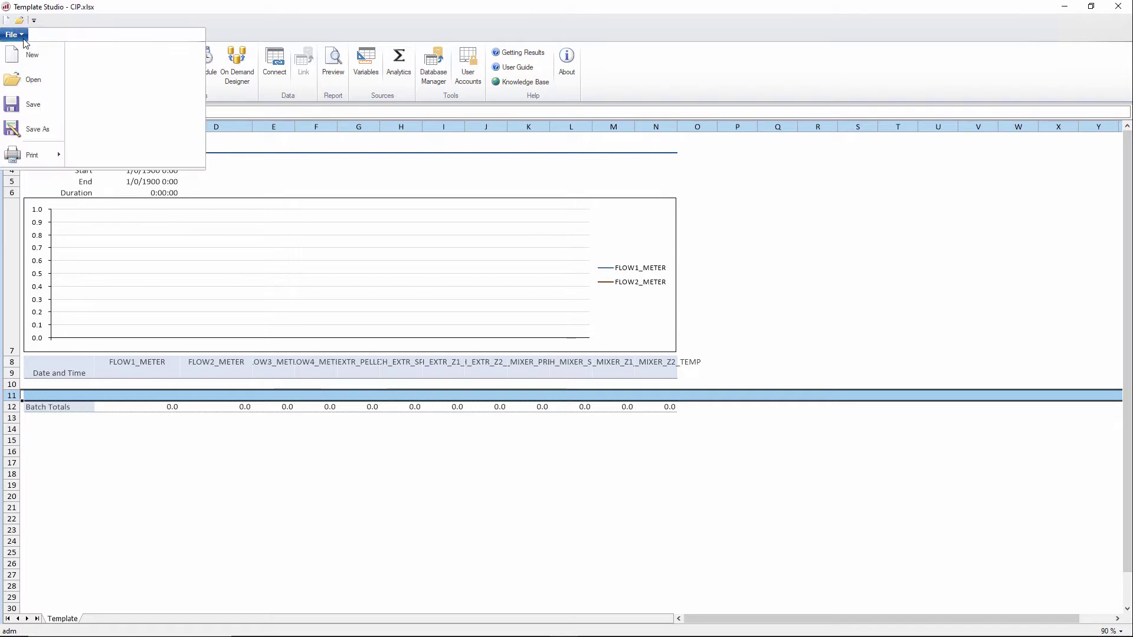
{"action": "left_click", "coordinate": [37, 112]}
{"action": "left_click", "coordinate": [627, 344]}
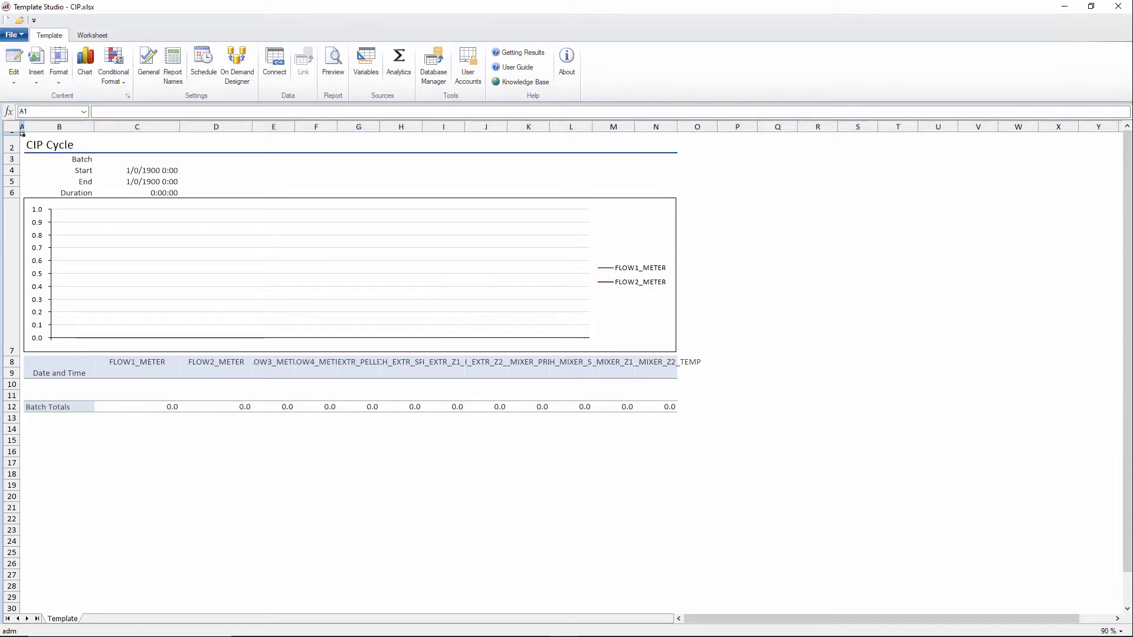
Step: Switch to the Flexy tag values page in Chrome, set the TRIGGER_REPORT tag to 0 and save the change
{"action": "left_click", "coordinate": [484, 631]}
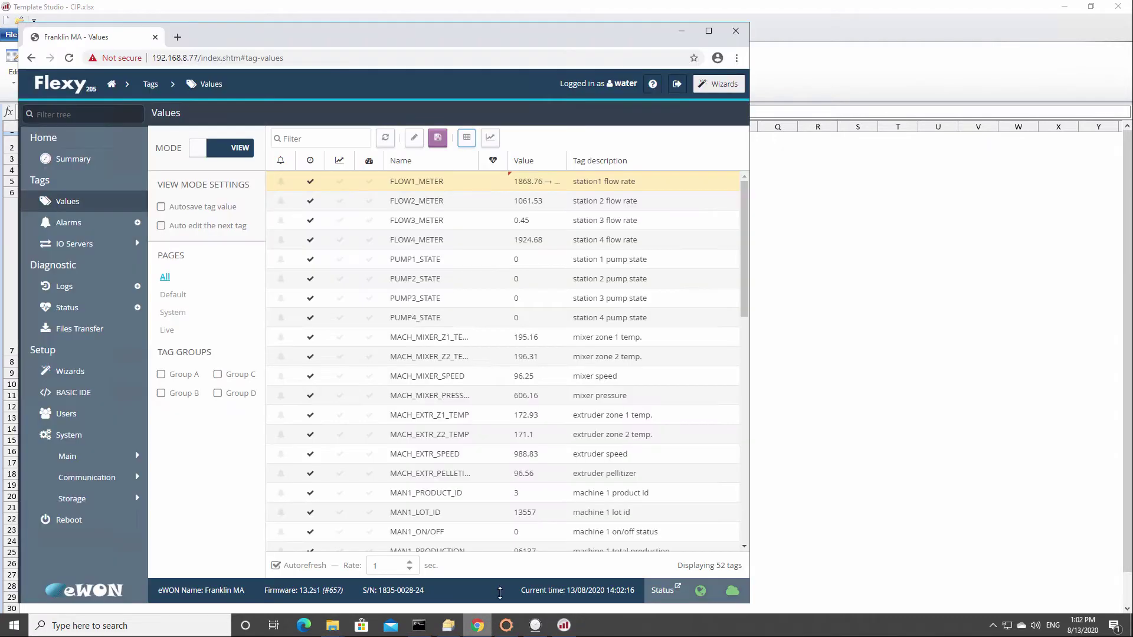
{"action": "scroll", "coordinate": [508, 531], "scroll_direction": "down", "scroll_amount": 10}
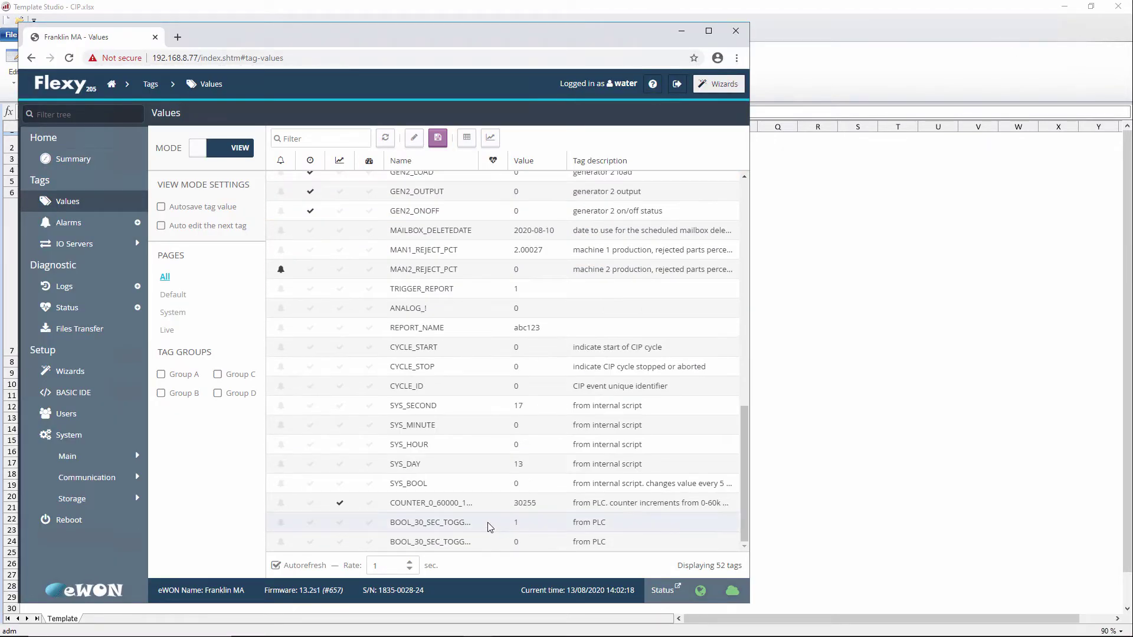
{"action": "left_click", "coordinate": [491, 288]}
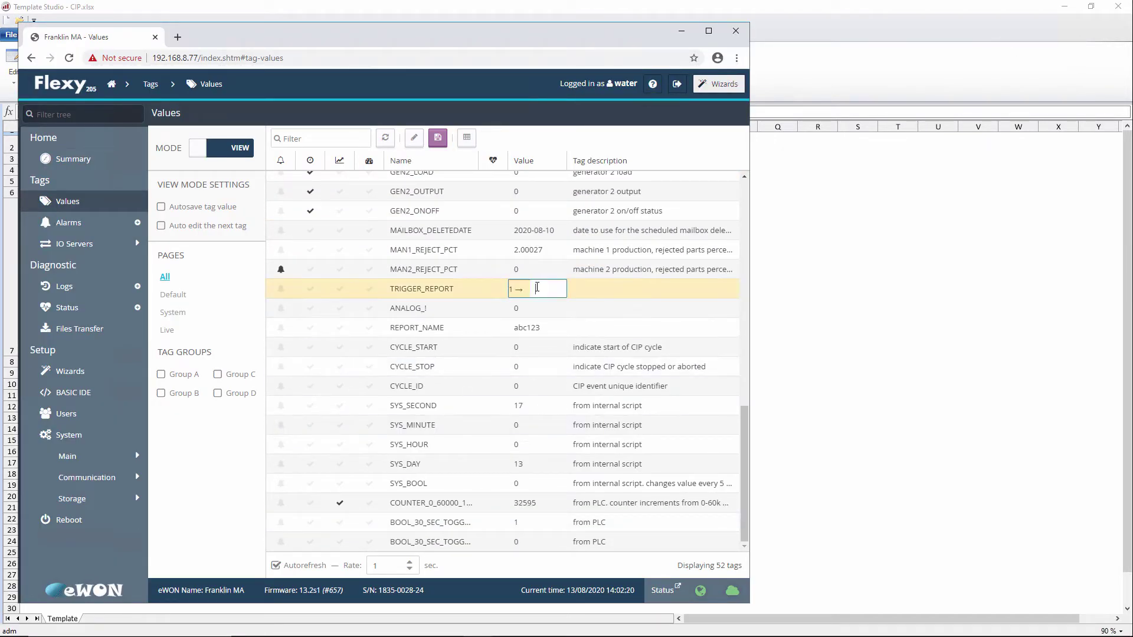
{"action": "left_click", "coordinate": [439, 144]}
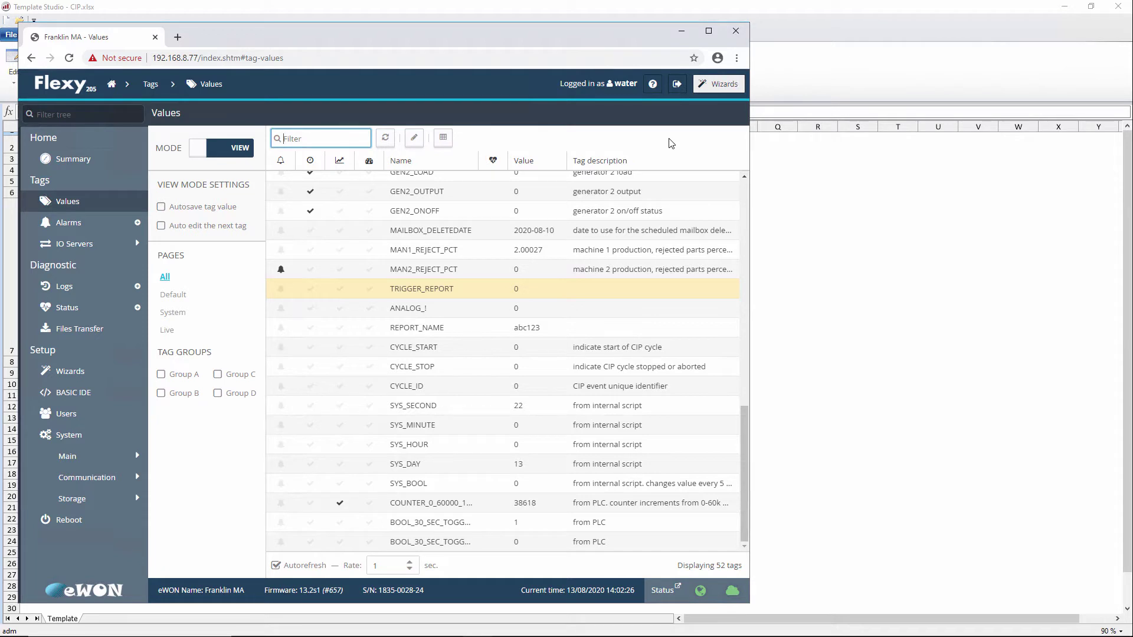
Step: Set the REPORT_NAME tag to def456 and save the change
{"action": "left_click", "coordinate": [556, 328]}
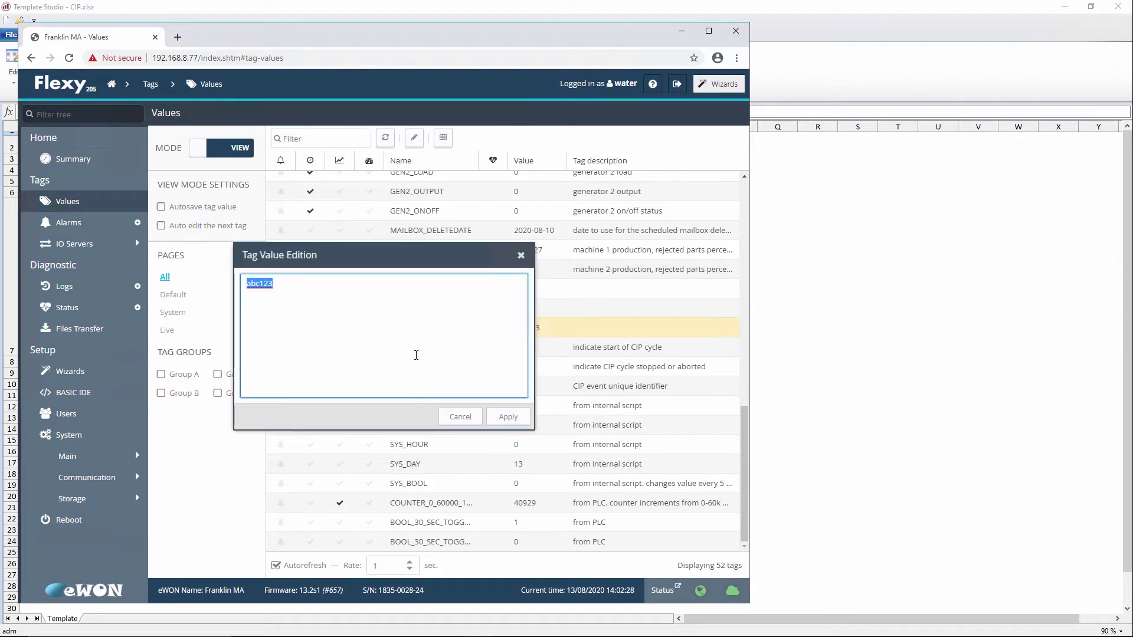
{"action": "type", "text": "def456"}
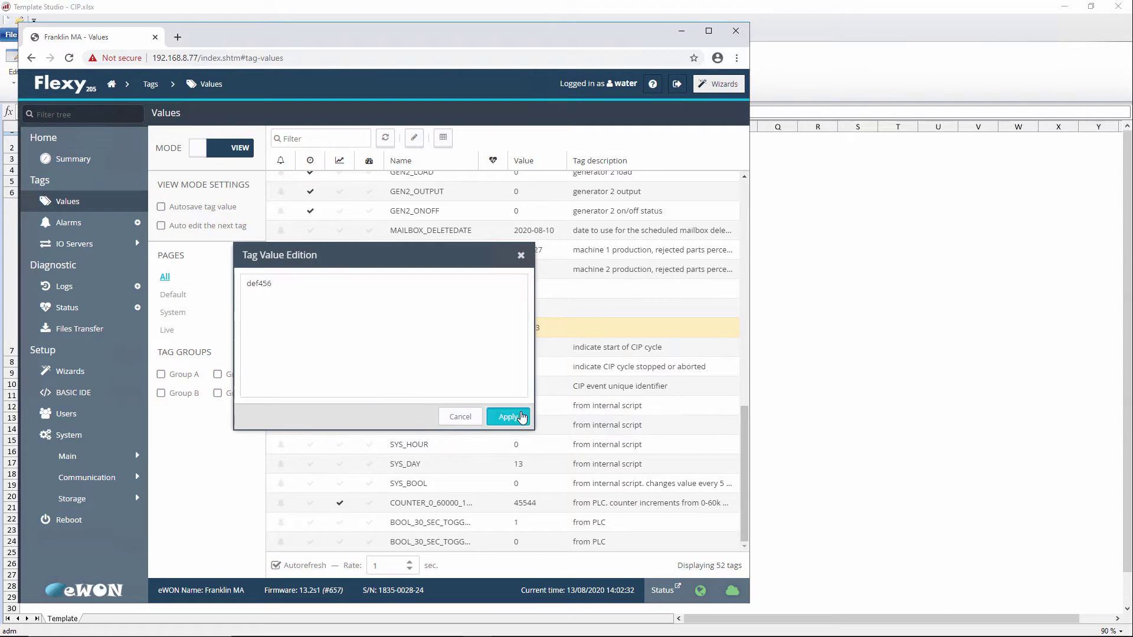
{"action": "left_click", "coordinate": [510, 416]}
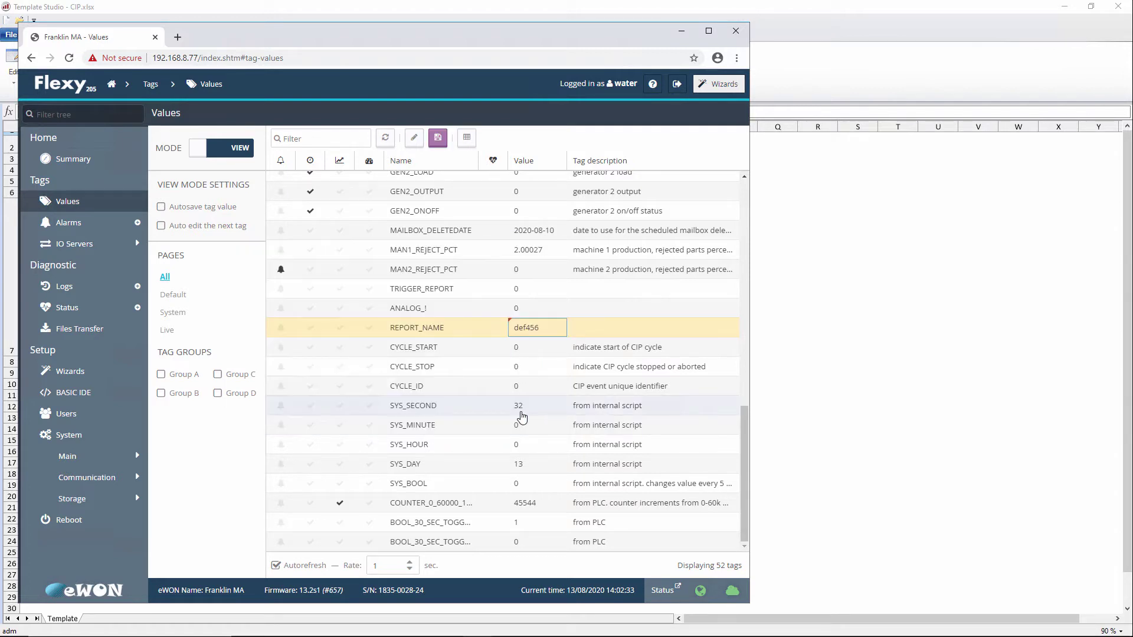
{"action": "left_click", "coordinate": [441, 144]}
Step: Close Template Studio, minimize the Project Explorer, and place the Flexy page beside the Scheduler window so both are fully visible
{"action": "left_click", "coordinate": [1034, 72]}
{"action": "left_click", "coordinate": [1124, 12]}
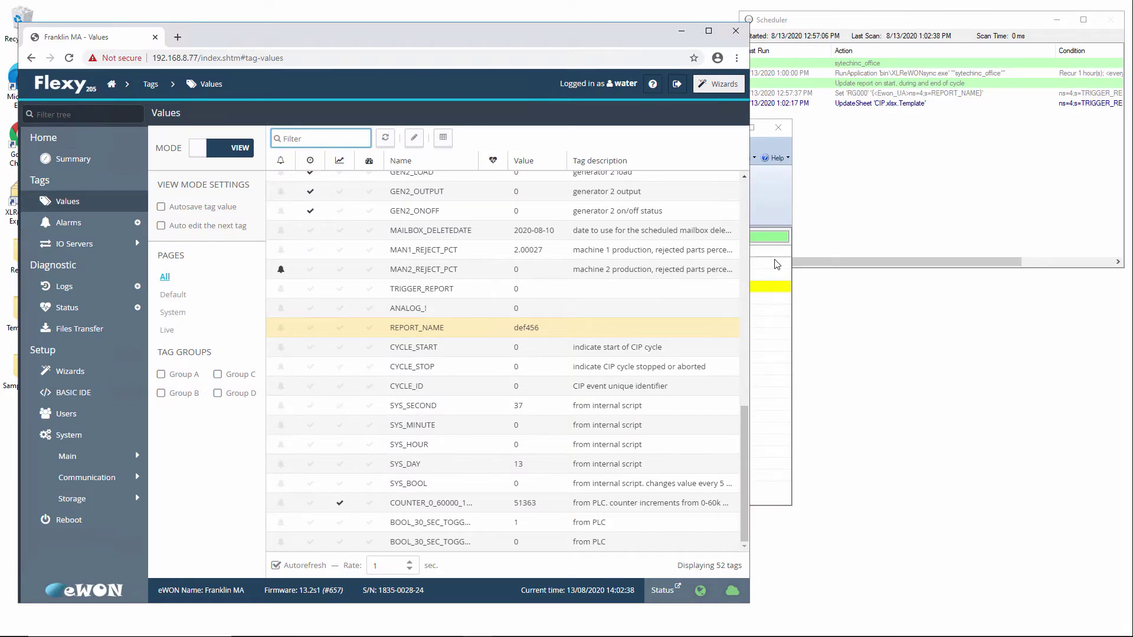
{"action": "left_click", "coordinate": [772, 220]}
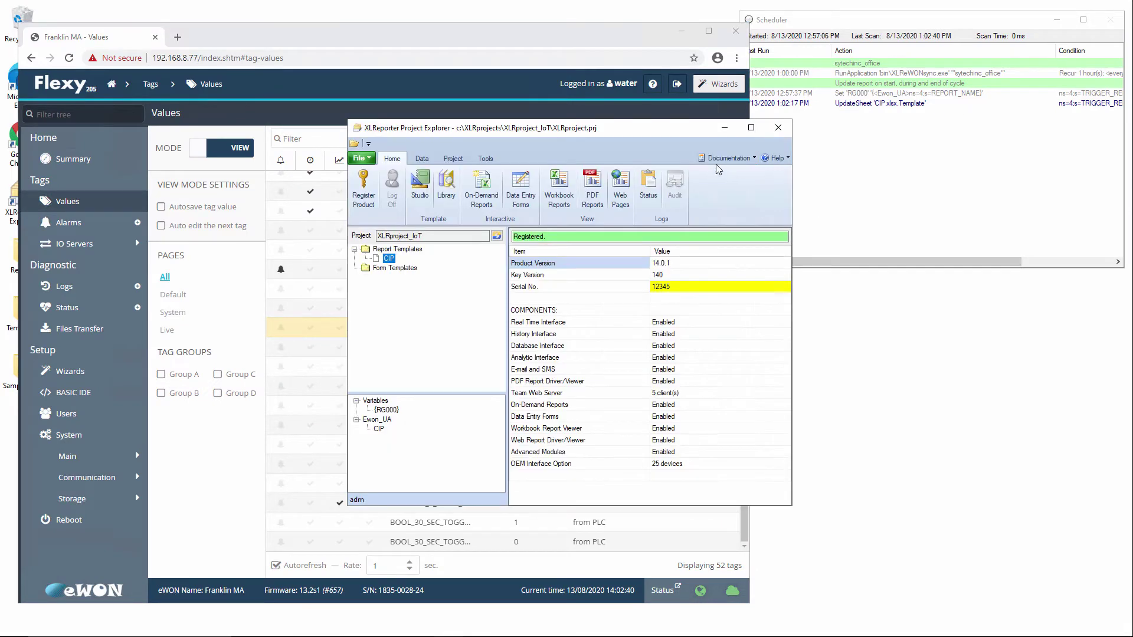
{"action": "left_click", "coordinate": [723, 130]}
{"action": "left_click_drag", "start_coordinate": [648, 43], "coordinate": [633, 32]}
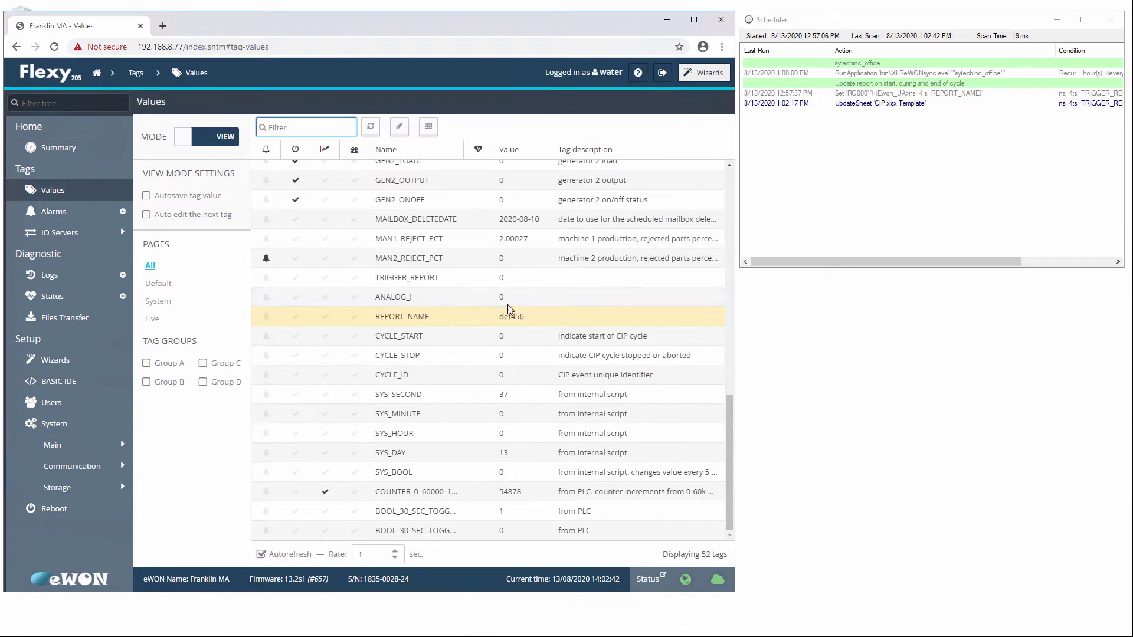
Step: Set the TRIGGER_REPORT tag to 1 and save the change
{"action": "left_click", "coordinate": [542, 278]}
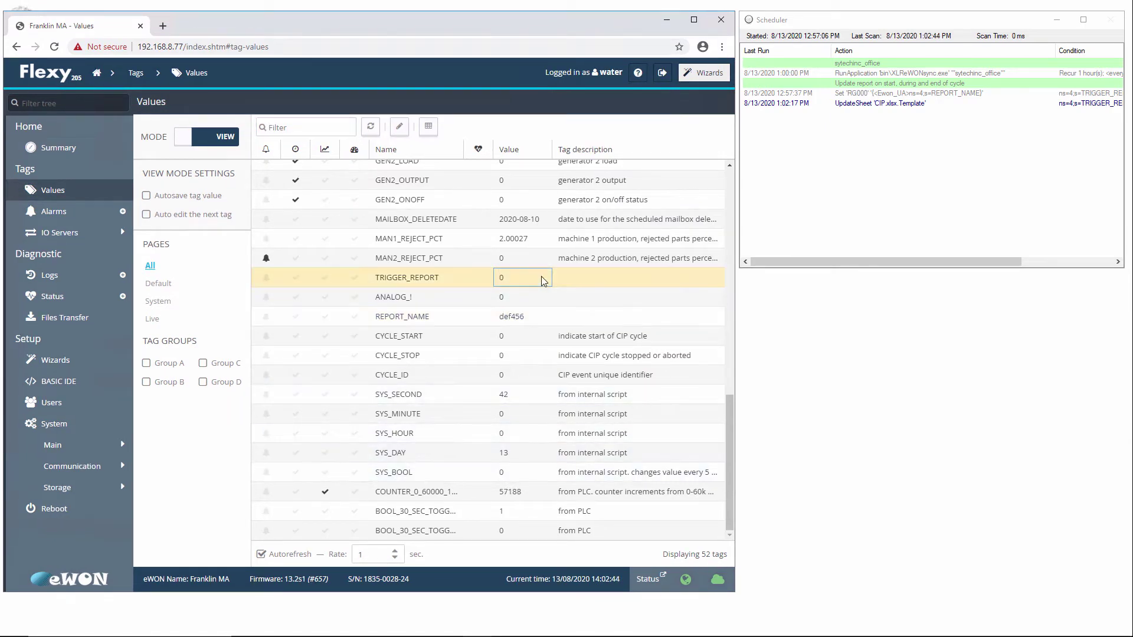
{"action": "type", "text": "1"}
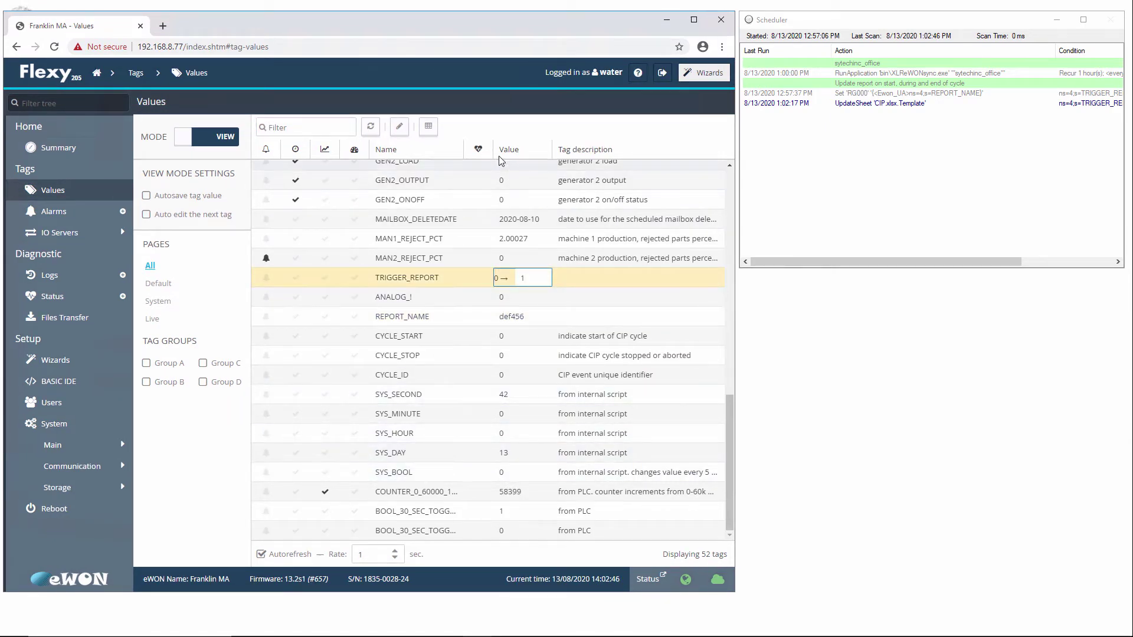
{"action": "left_click", "coordinate": [523, 317]}
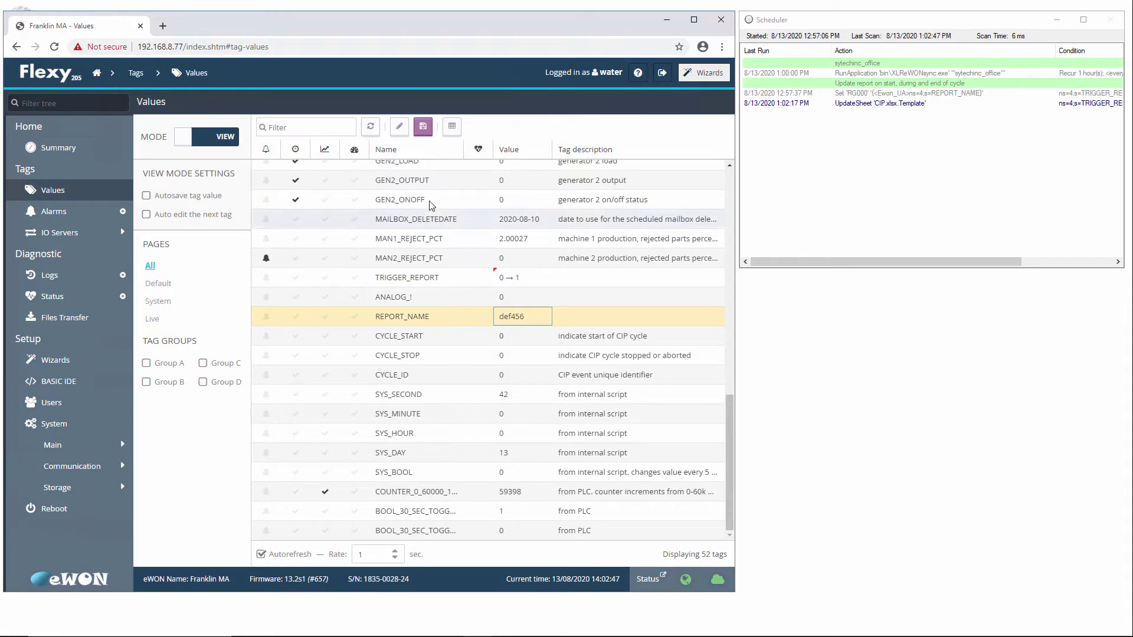
{"action": "left_click", "coordinate": [423, 126]}
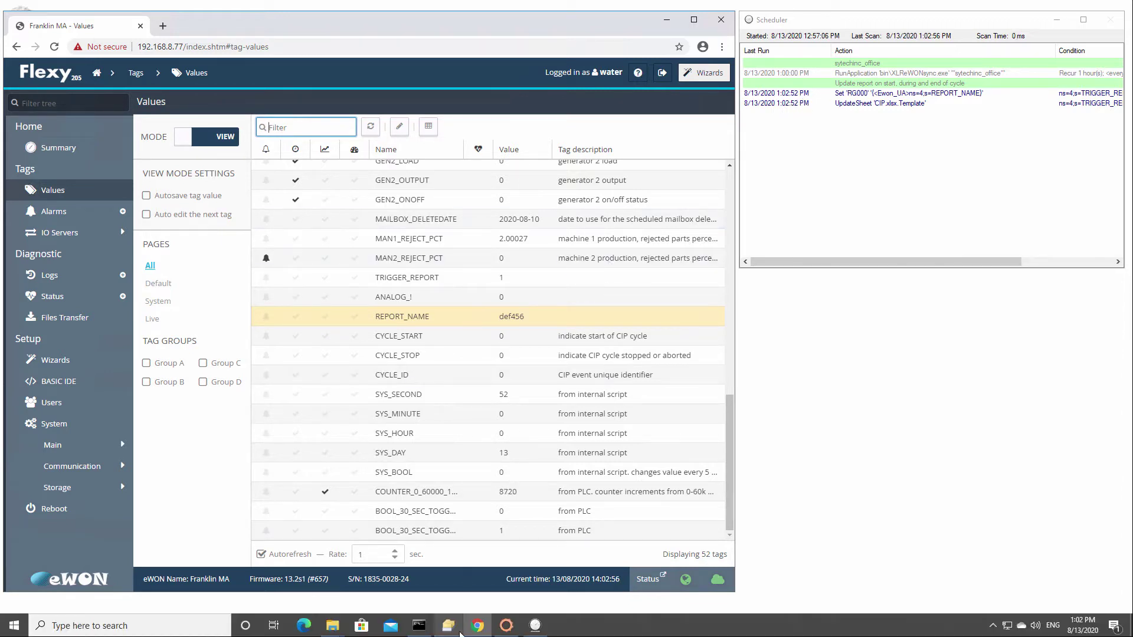
Step: Switch to the XLReporter Project Explorer and open the workbook report viewer
{"action": "left_click", "coordinate": [460, 632]}
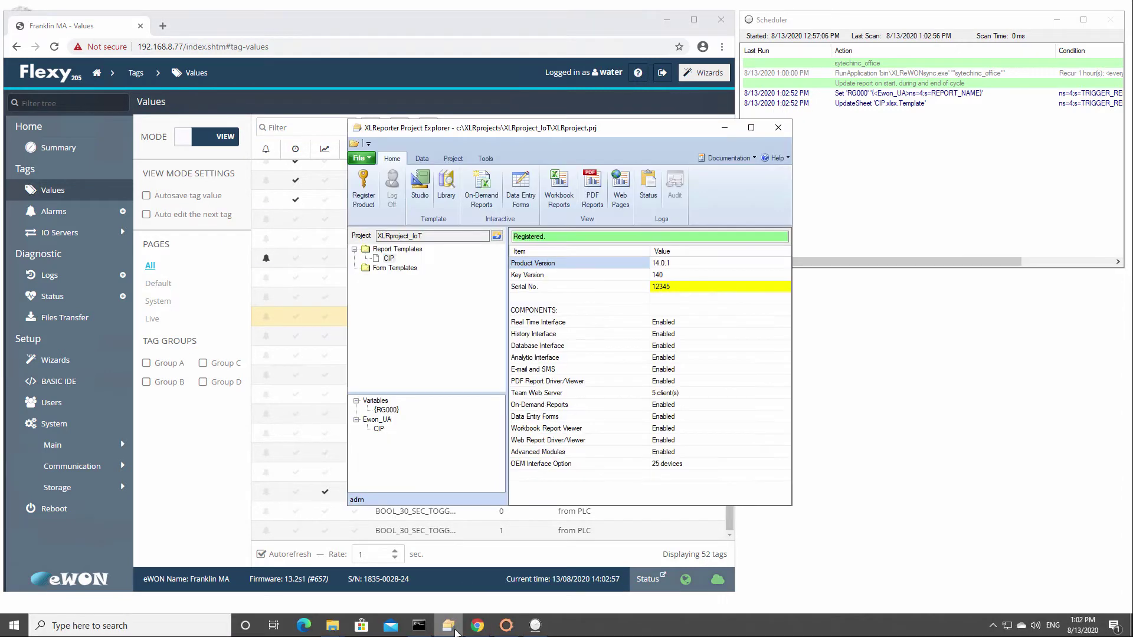
{"action": "left_click", "coordinate": [558, 195]}
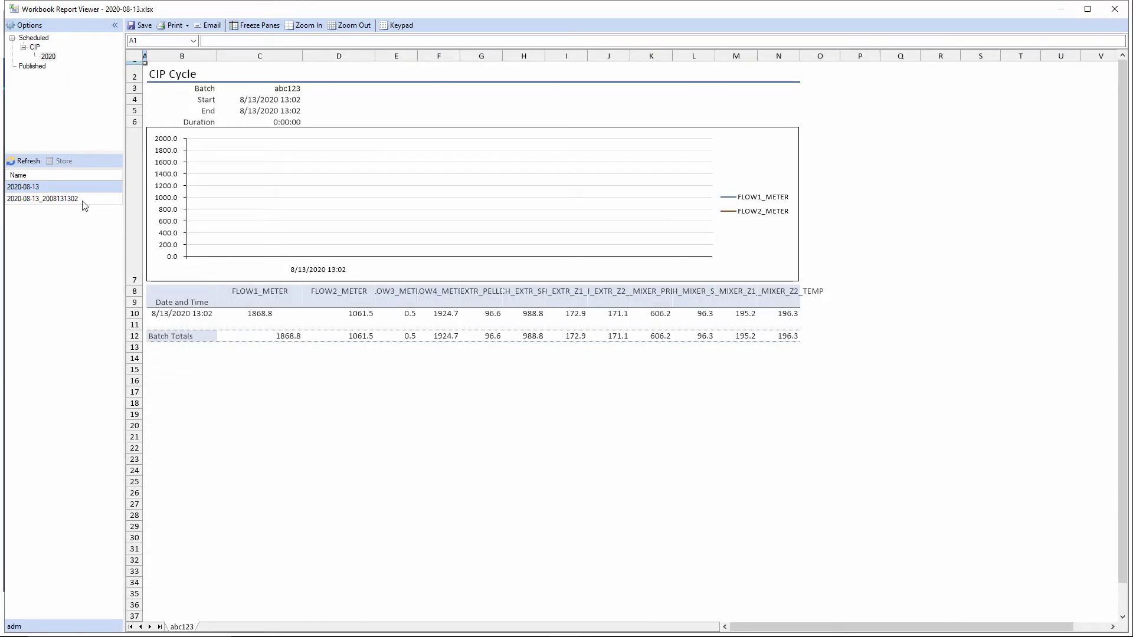
Step: Refresh the 2020-08-13 workbook report, view its def456 worksheet as the batch updates, and close the report viewer
{"action": "left_click", "coordinate": [29, 161]}
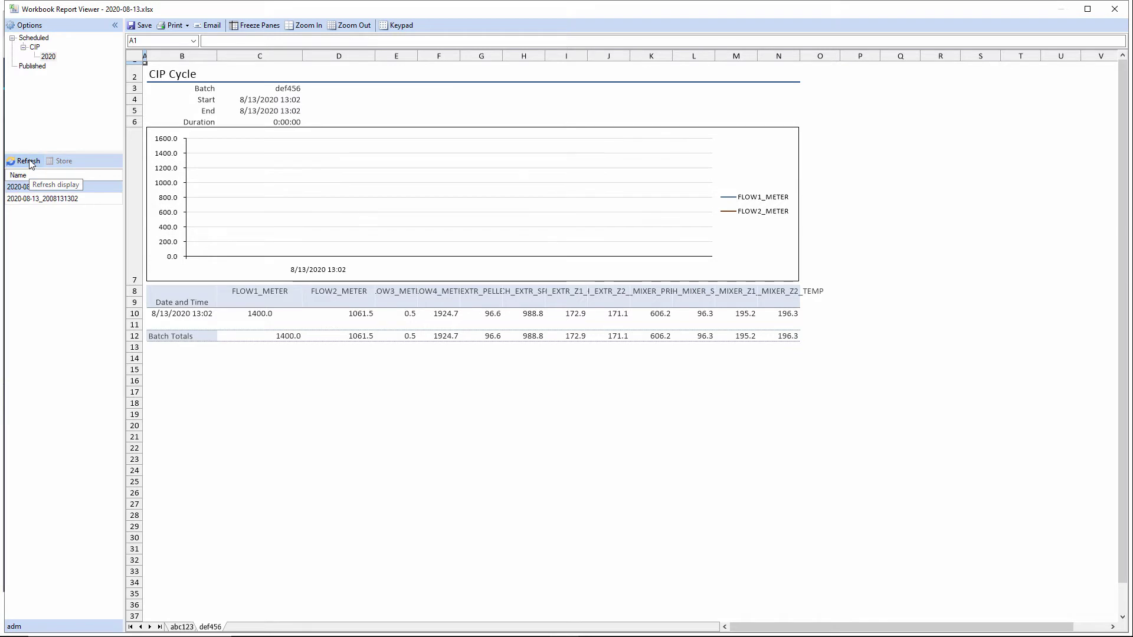
{"action": "left_click", "coordinate": [29, 161]}
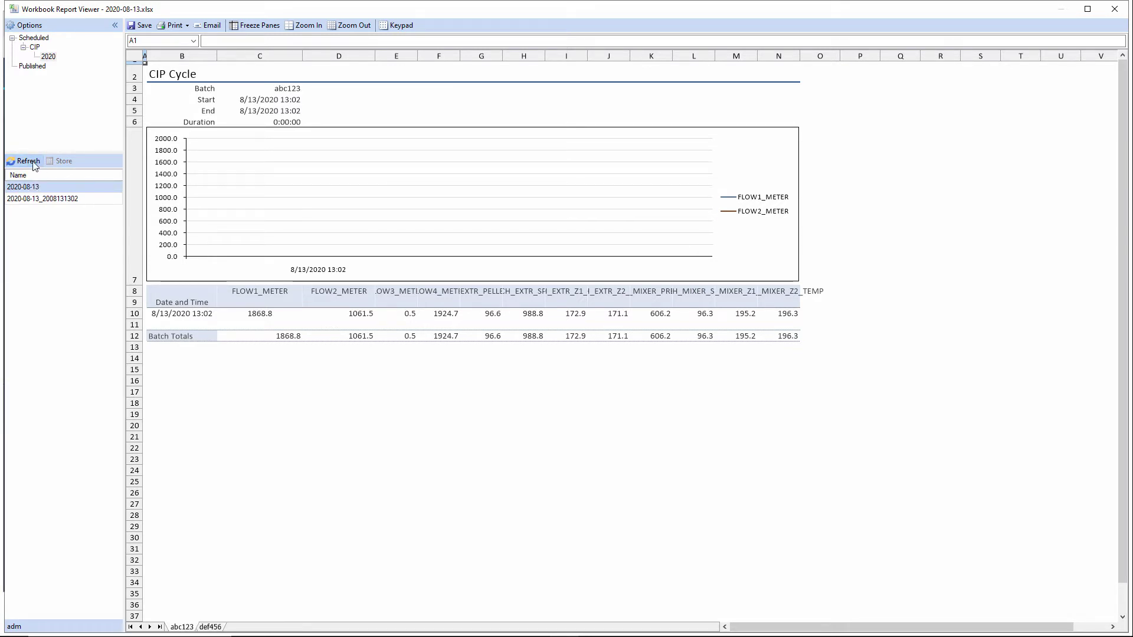
{"action": "left_click", "coordinate": [211, 628]}
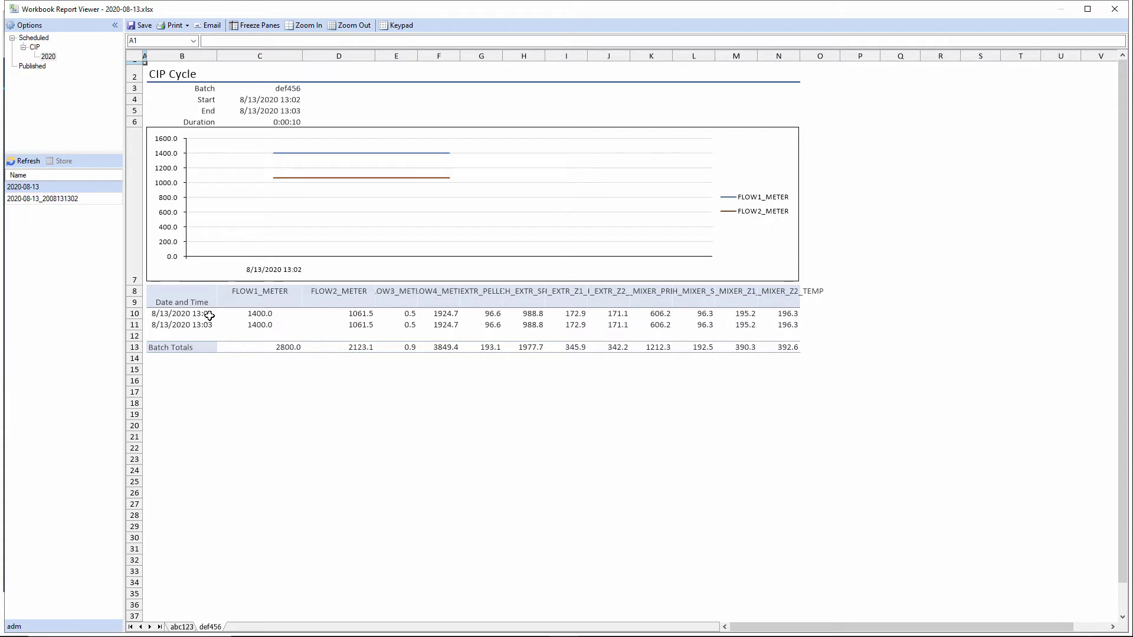
{"action": "left_click", "coordinate": [27, 161]}
{"action": "left_click", "coordinate": [211, 627]}
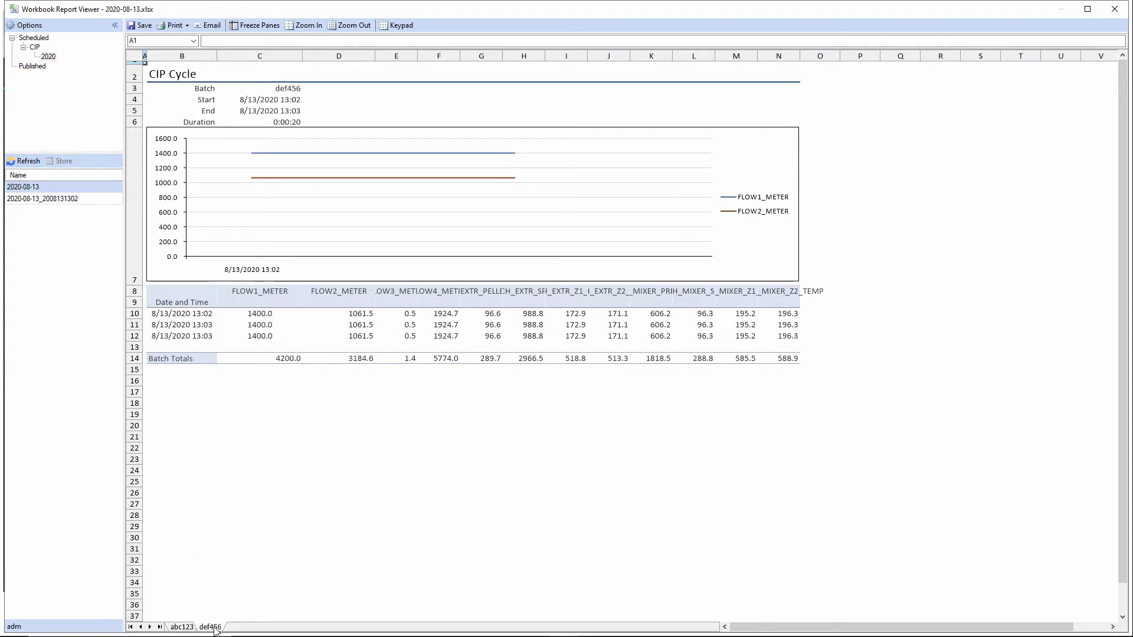
{"action": "left_click", "coordinate": [1121, 10]}
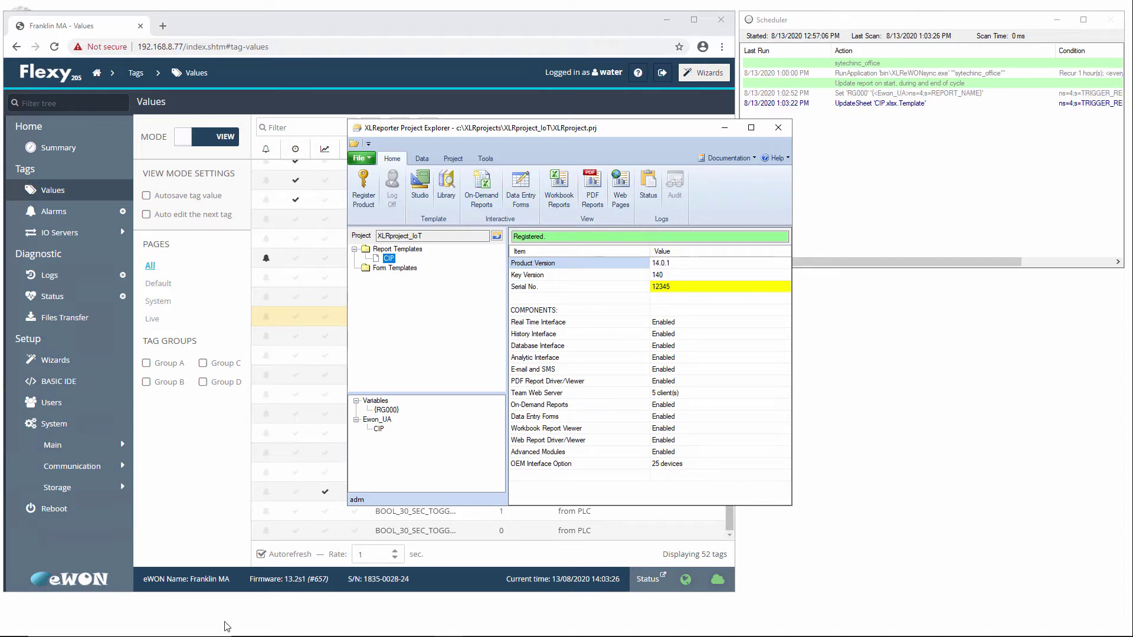
Step: Browse in File Explorer to the 2020 folder under XLRproject_IoT, Reports, CIP to view the generated workbooks, and minimize it
{"action": "left_click", "coordinate": [329, 628]}
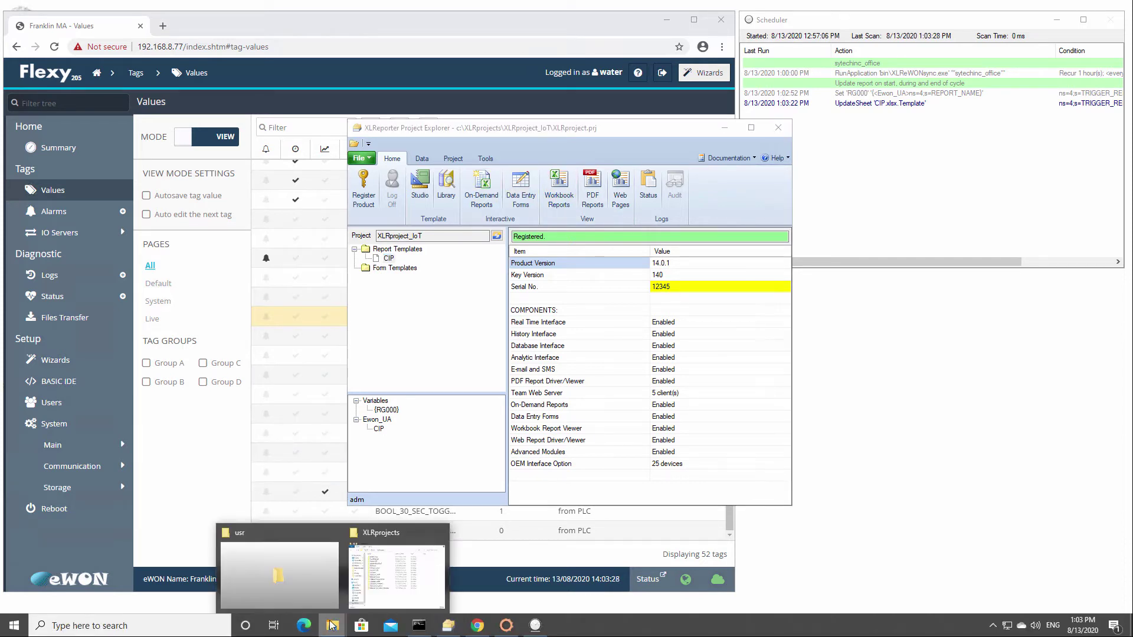
{"action": "left_click", "coordinate": [397, 575]}
{"action": "left_click", "coordinate": [199, 371]}
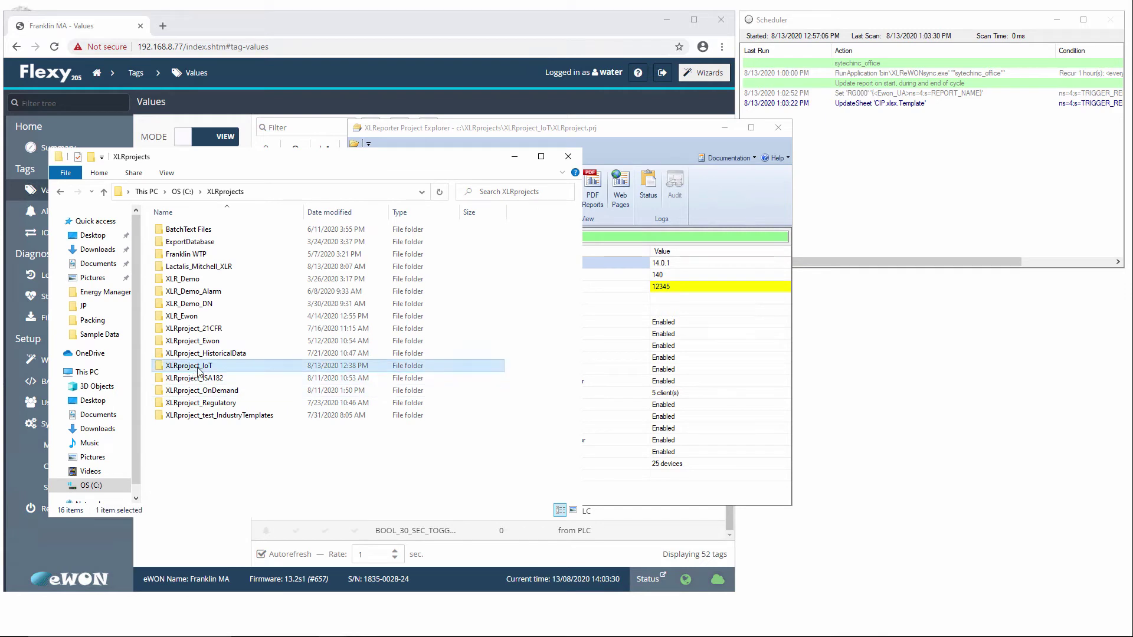
{"action": "double_click", "coordinate": [199, 366]}
{"action": "double_click", "coordinate": [195, 282]}
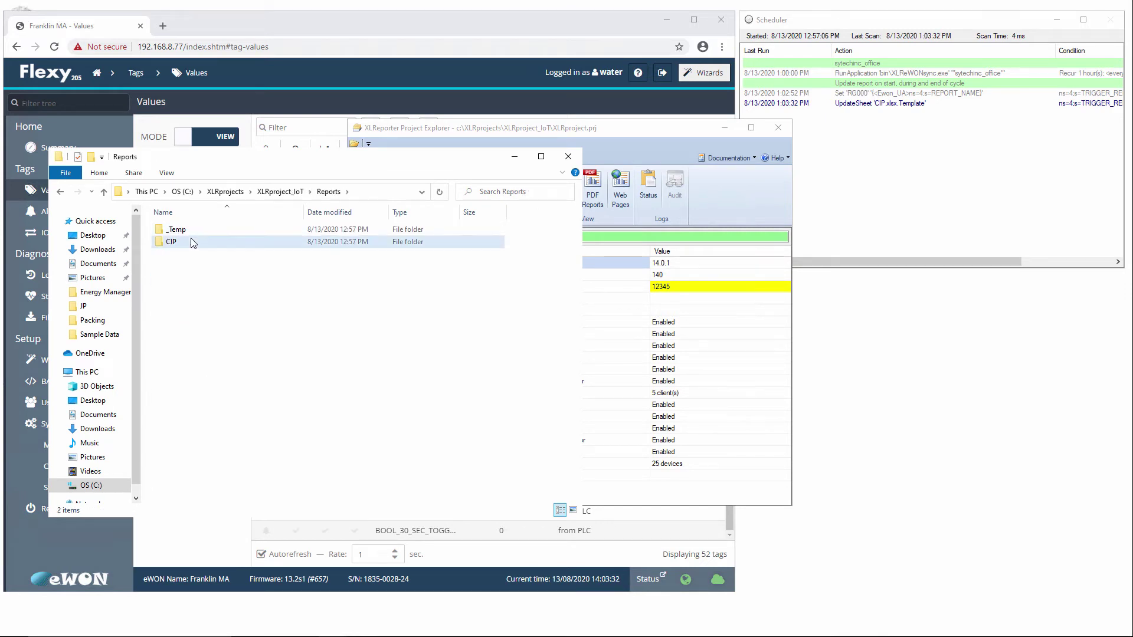
{"action": "double_click", "coordinate": [190, 239]}
{"action": "double_click", "coordinate": [210, 232]}
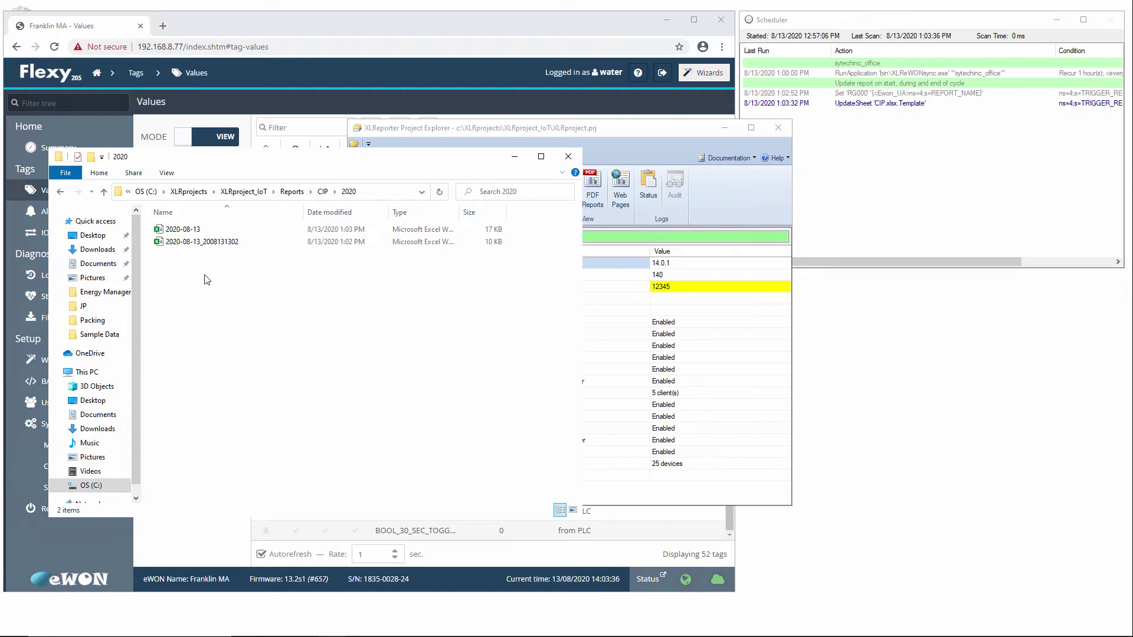
{"action": "left_click", "coordinate": [515, 157]}
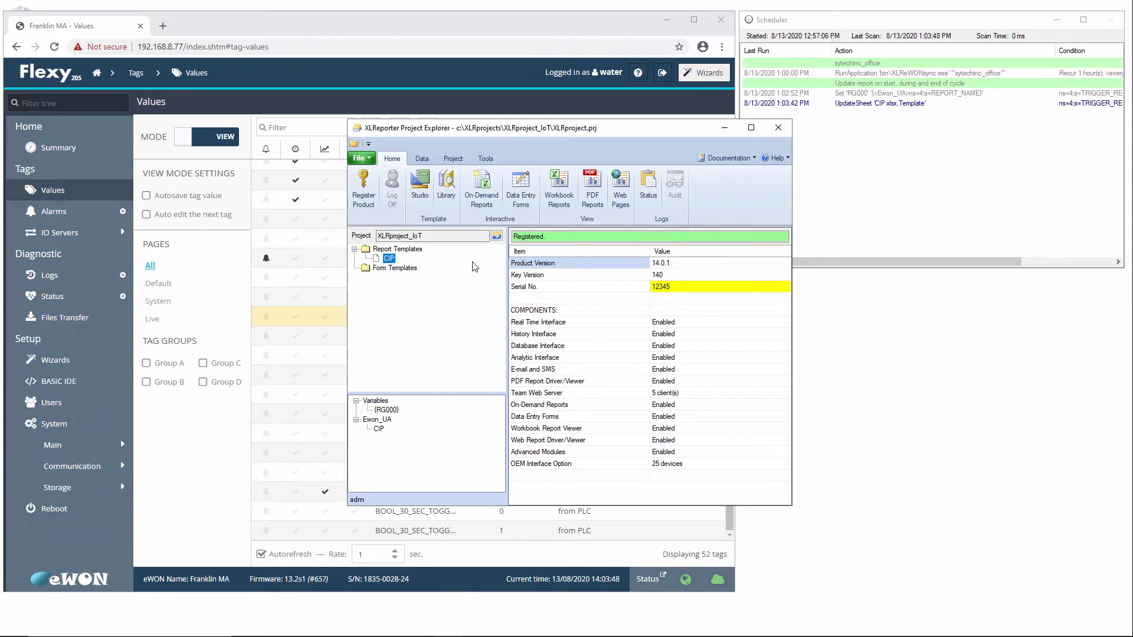
Step: Open the Schedule Designer and add a schedule line after the CIP update with the Save Worksheet to Web Page action
{"action": "left_click", "coordinate": [461, 161]}
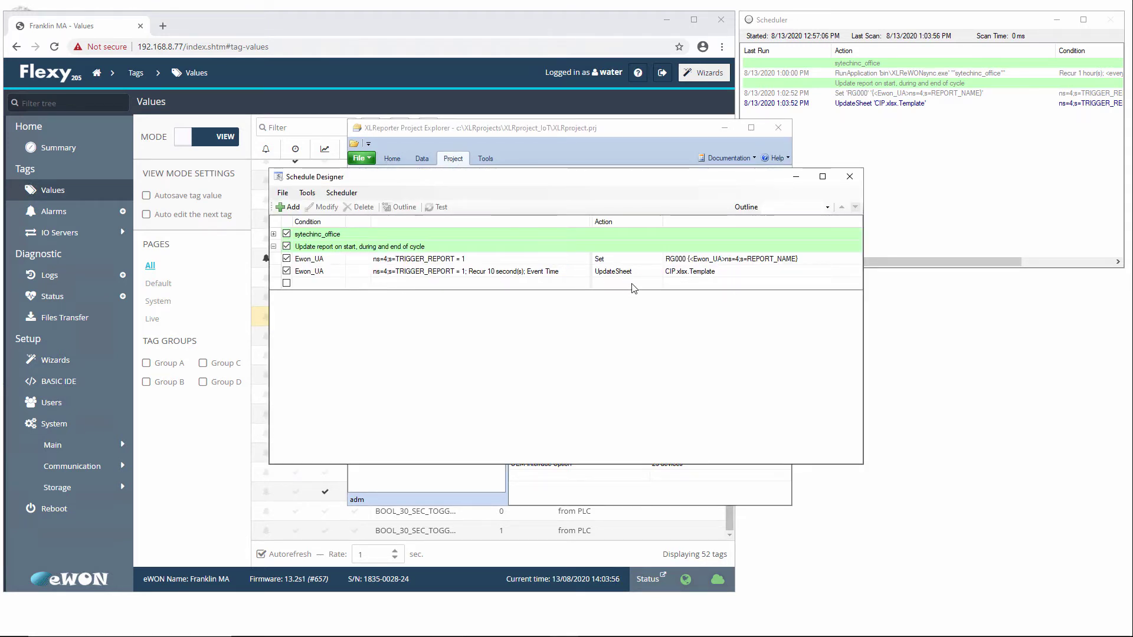
{"action": "left_click", "coordinate": [405, 286]}
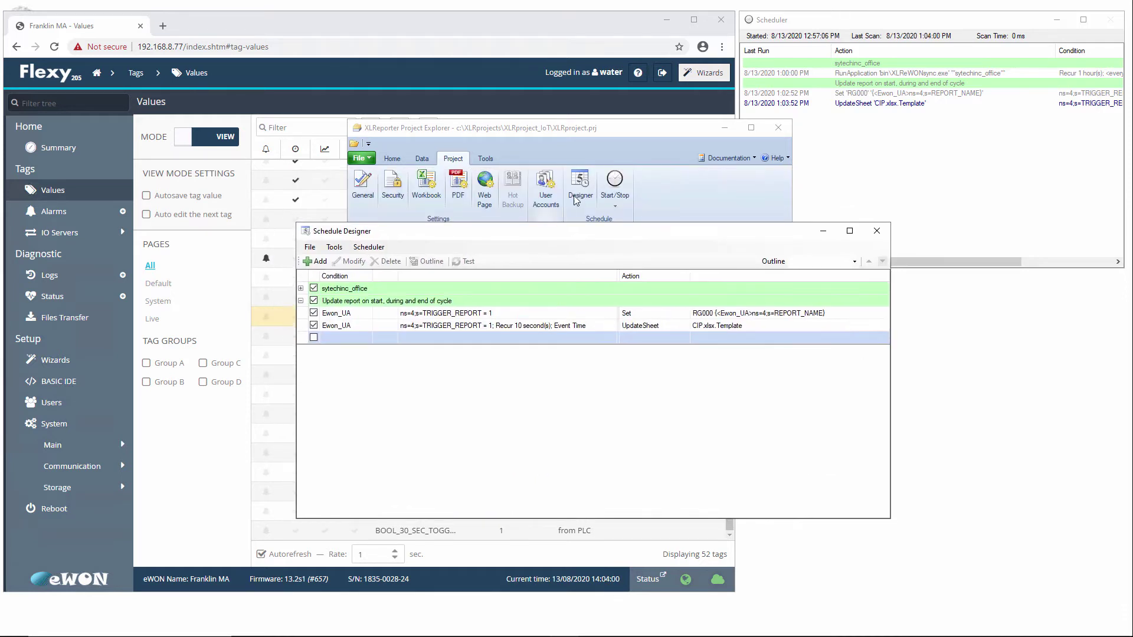
{"action": "left_click", "coordinate": [317, 261]}
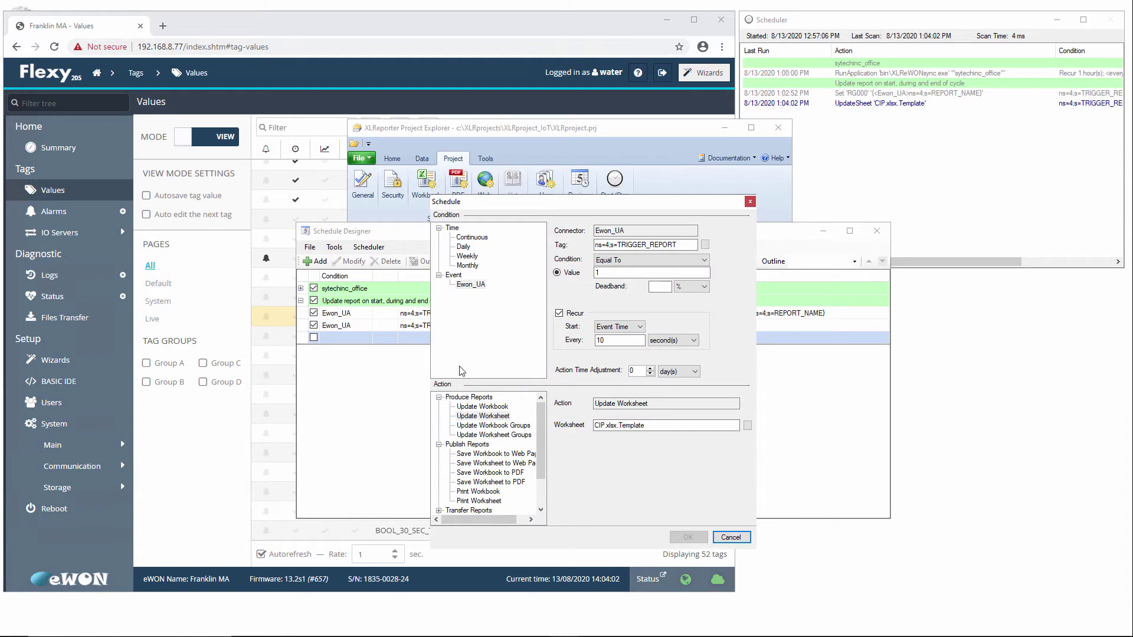
{"action": "scroll", "coordinate": [544, 430], "scroll_direction": "down", "scroll_amount": 1}
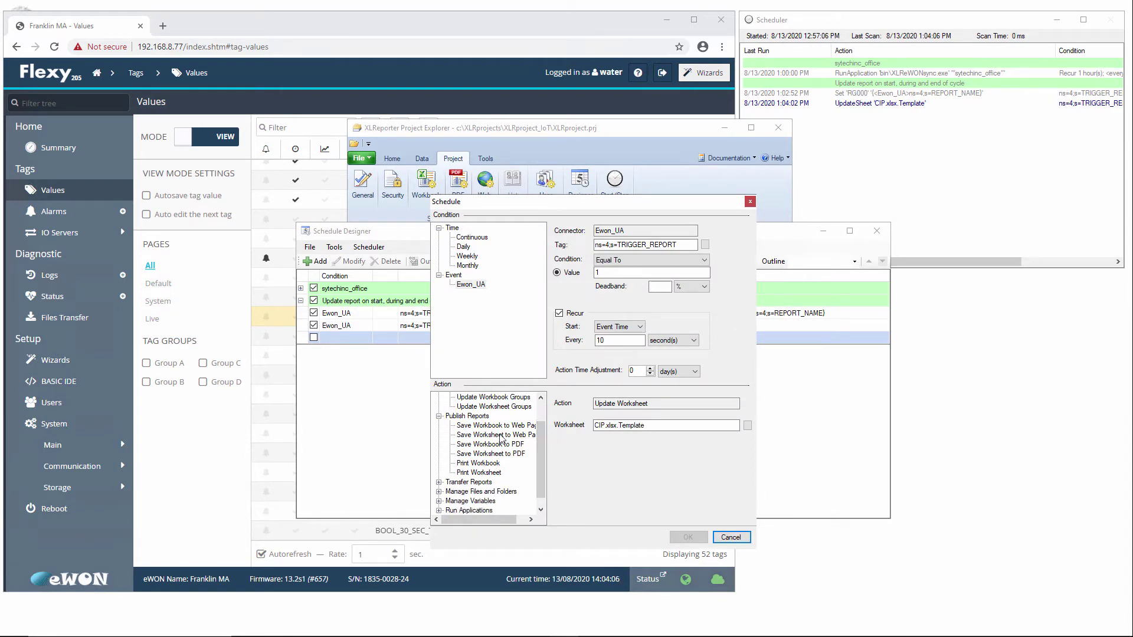
{"action": "left_click", "coordinate": [501, 435]}
Step: Set the schedule's worksheet to CIP.xlsx.Template and its target to dashboard, and confirm the schedule line
{"action": "left_click", "coordinate": [643, 425]}
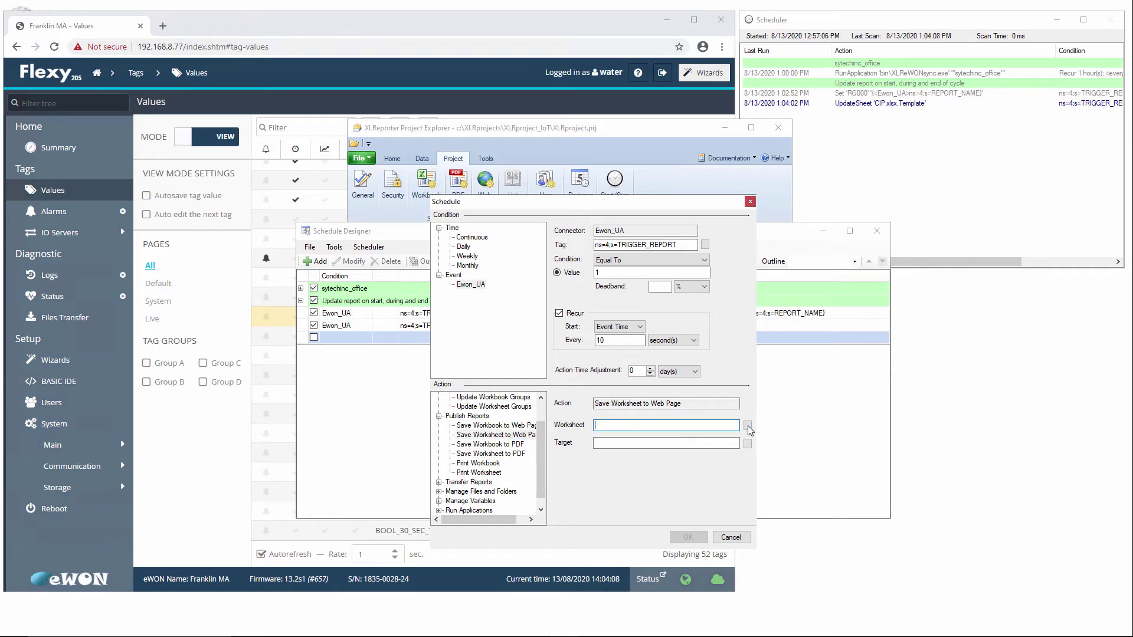
{"action": "left_click", "coordinate": [748, 426]}
{"action": "left_click", "coordinate": [558, 273]}
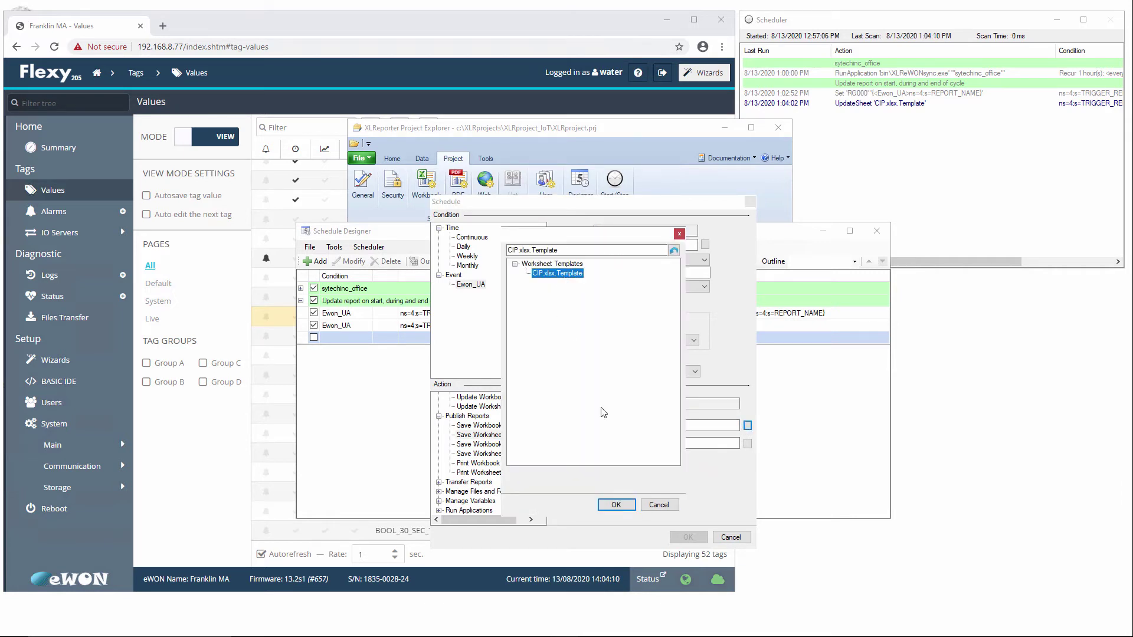
{"action": "left_click", "coordinate": [616, 504]}
{"action": "left_click", "coordinate": [600, 444]}
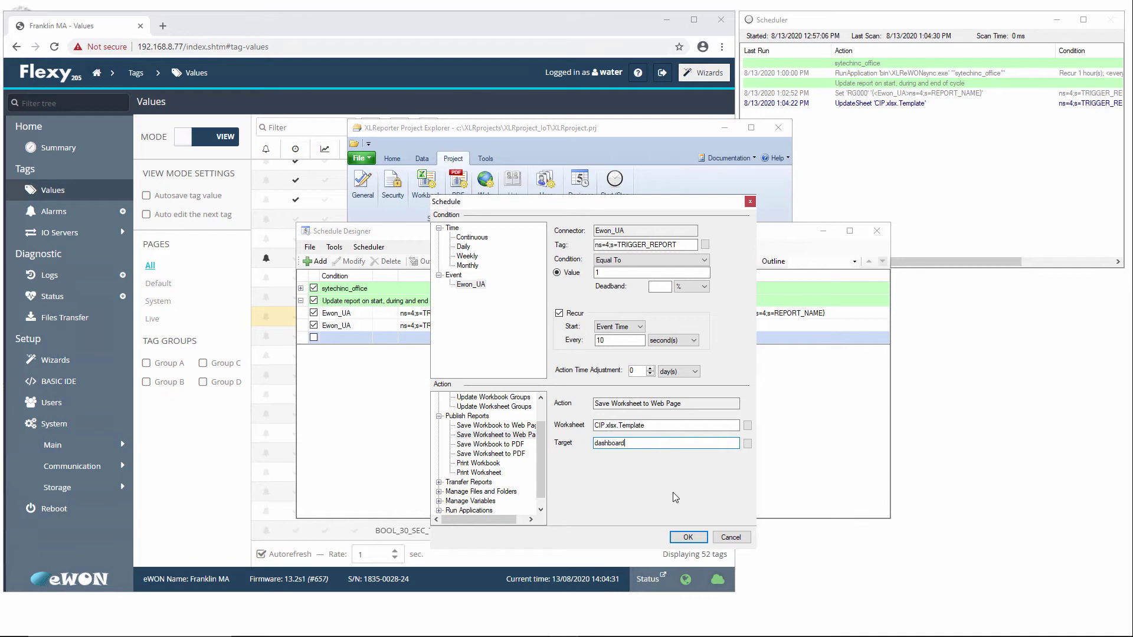
{"action": "left_click", "coordinate": [685, 536]}
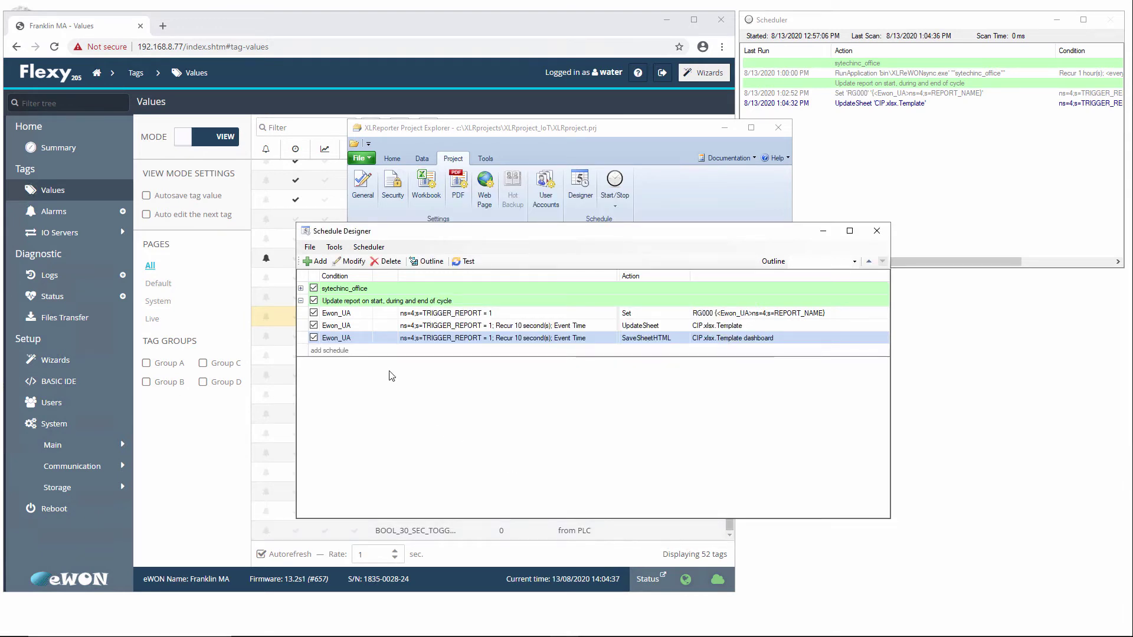
Step: Run a test of the dashboard web page schedule, save the schedule, and minimize the Schedule Designer
{"action": "left_click", "coordinate": [464, 260]}
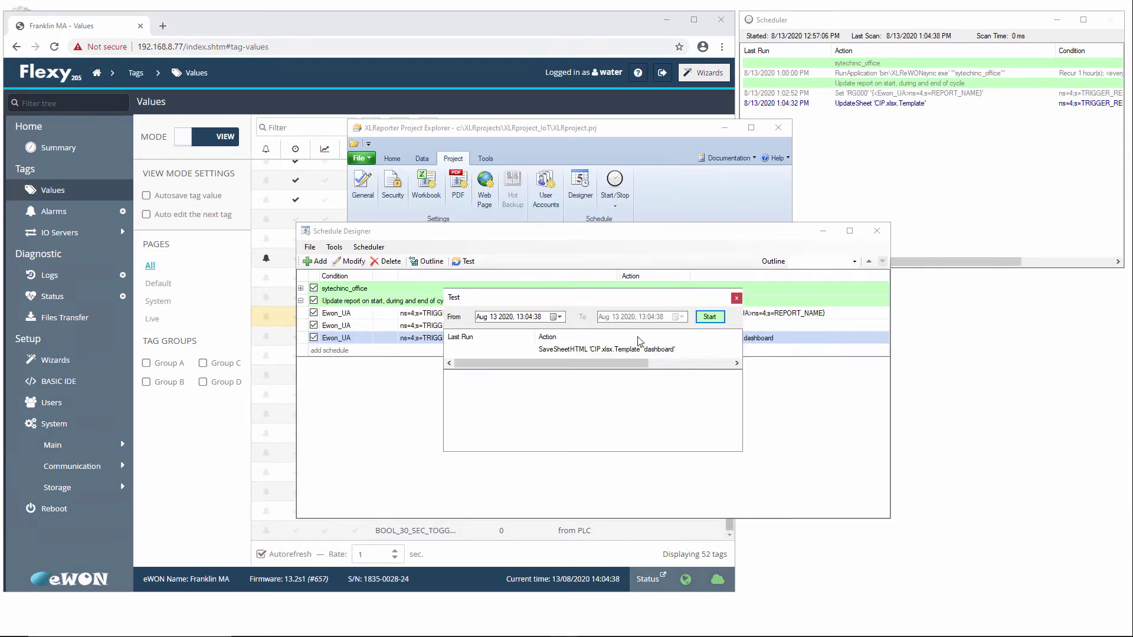
{"action": "left_click", "coordinate": [712, 318]}
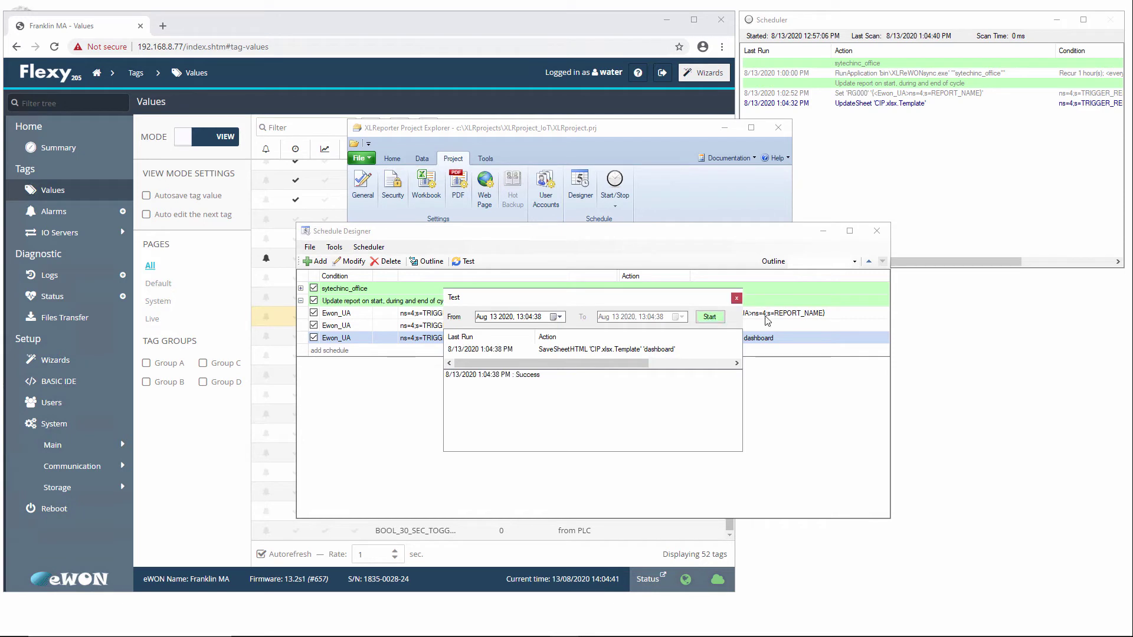
{"action": "left_click", "coordinate": [737, 298]}
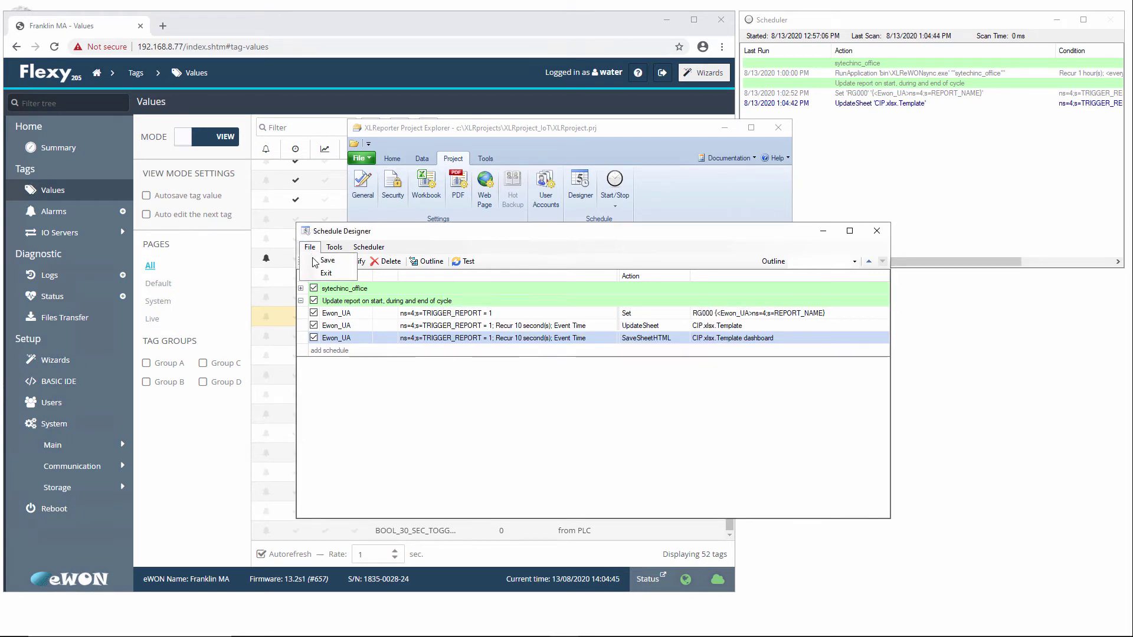
{"action": "left_click", "coordinate": [824, 231]}
Step: Switch to the Flexy tag values page and set the TRIGGER_REPORT tag to 0
{"action": "left_click", "coordinate": [331, 390]}
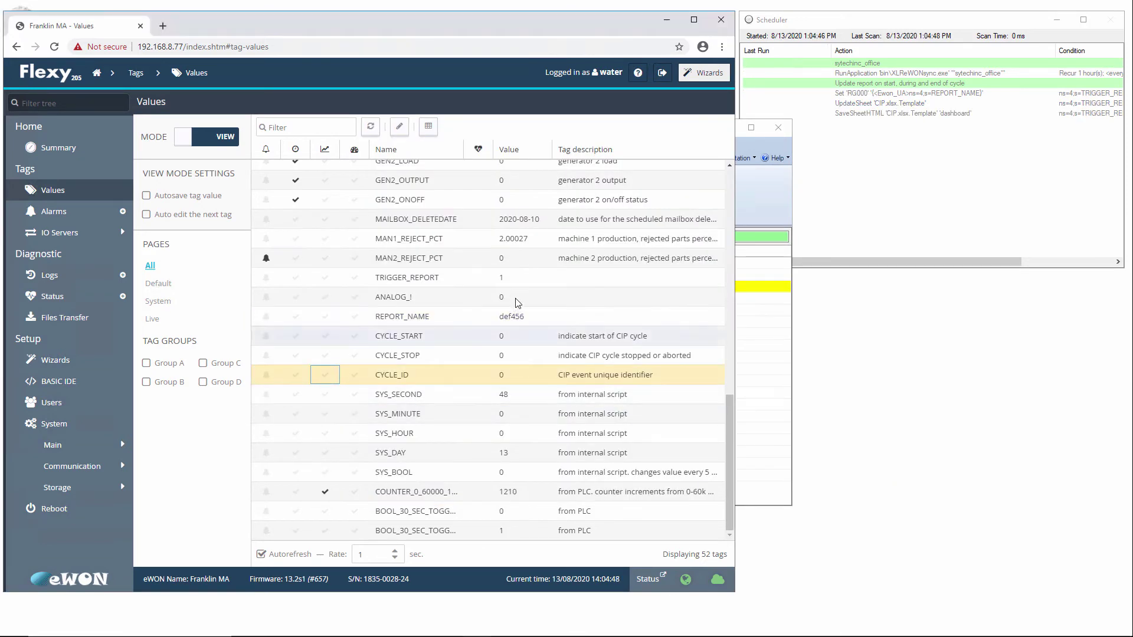
{"action": "left_click", "coordinate": [519, 277]}
{"action": "type", "text": "0"}
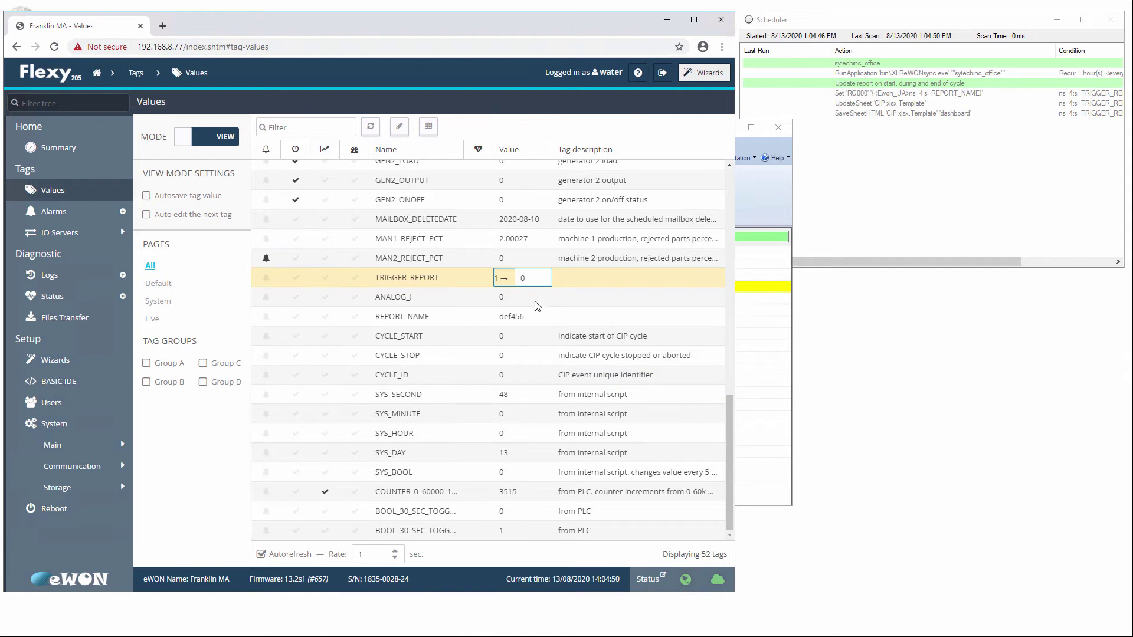
{"action": "key", "text": "Return"}
Step: Change the REPORT_NAME tag to def789 and save the modified tag values
{"action": "left_click", "coordinate": [535, 318]}
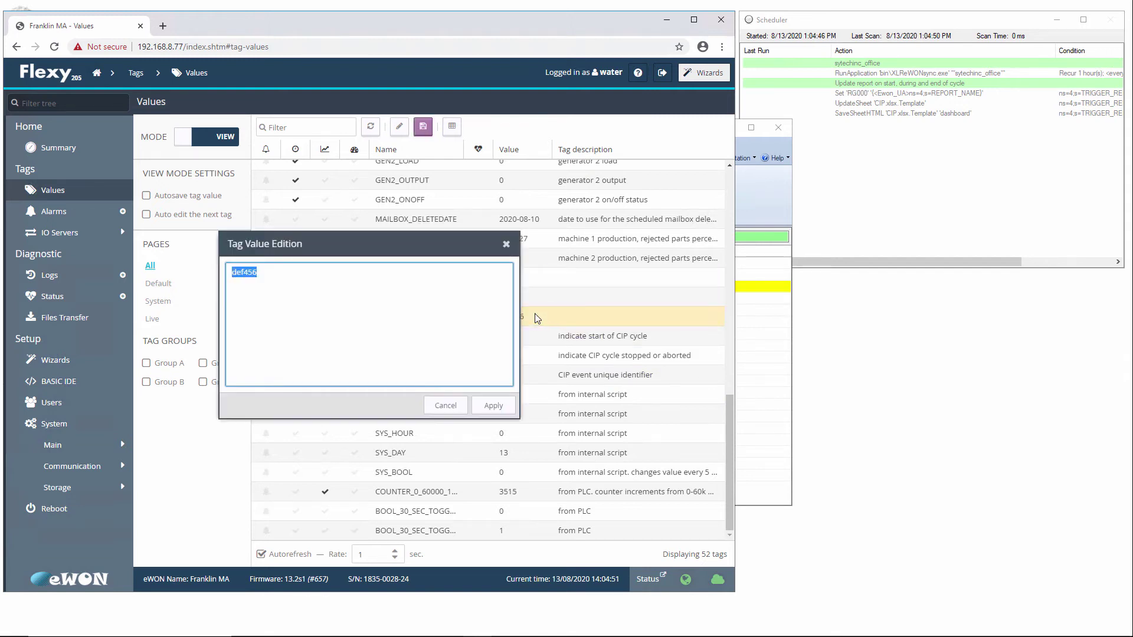
{"action": "left_click", "coordinate": [285, 276]}
{"action": "key", "text": "BackSpace"}
{"action": "key", "text": "BackSpace"}
{"action": "key", "text": "BackSpace"}
{"action": "type", "text": "789"}
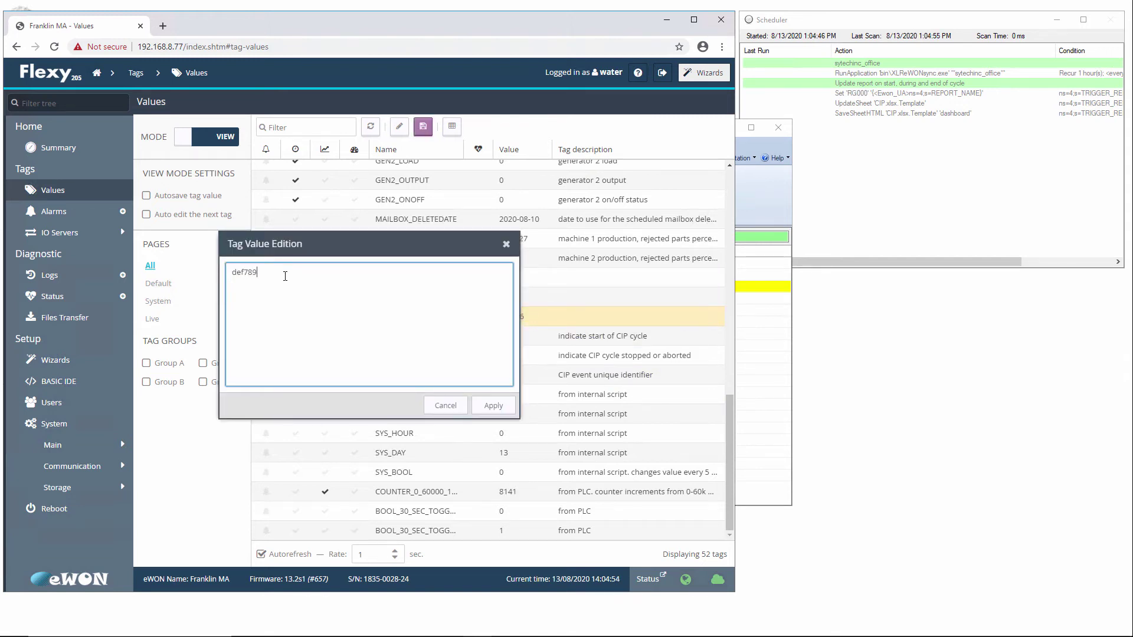
{"action": "left_click", "coordinate": [495, 406]}
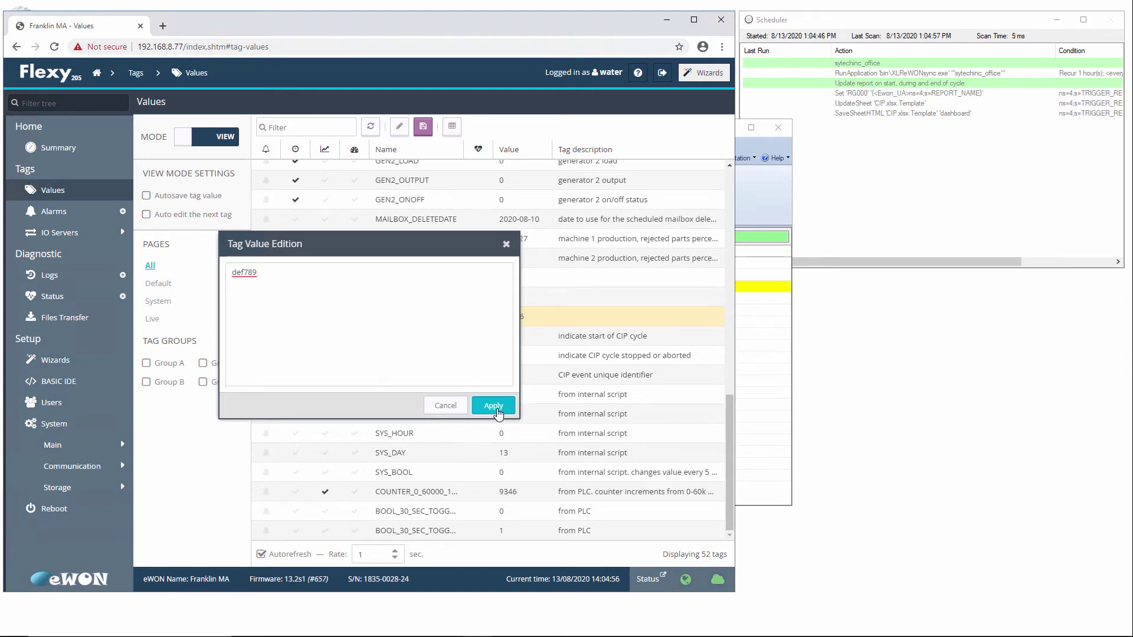
{"action": "left_click", "coordinate": [423, 126]}
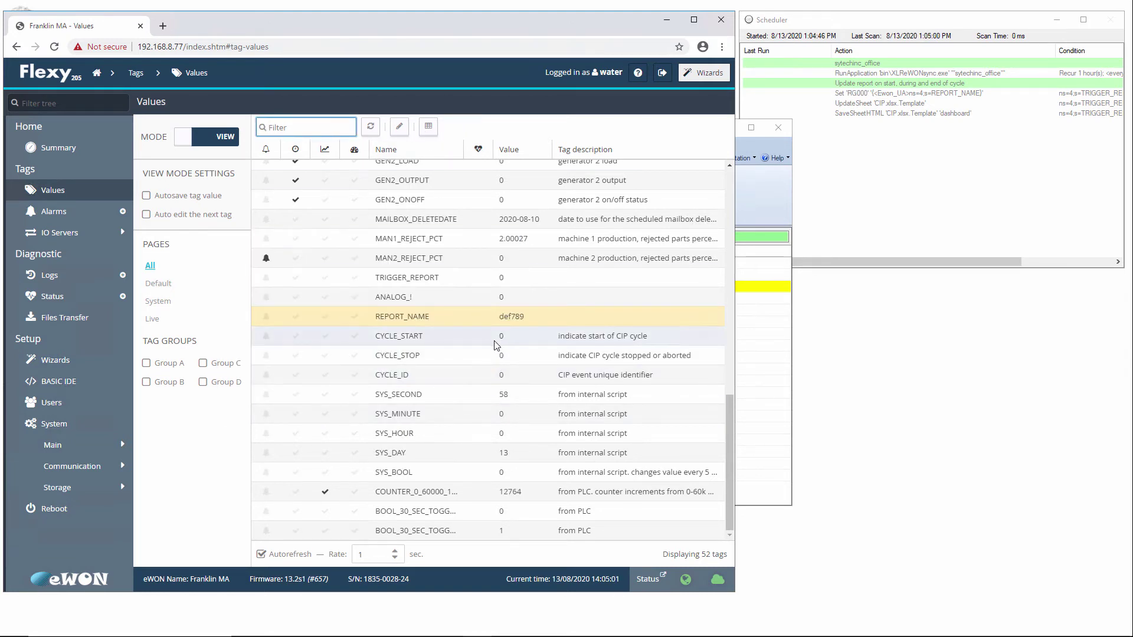
Step: Minimize the Flexy page, open the FTP Transfer tool in XLReporter, and start a new entry in its server list
{"action": "left_click", "coordinate": [666, 26]}
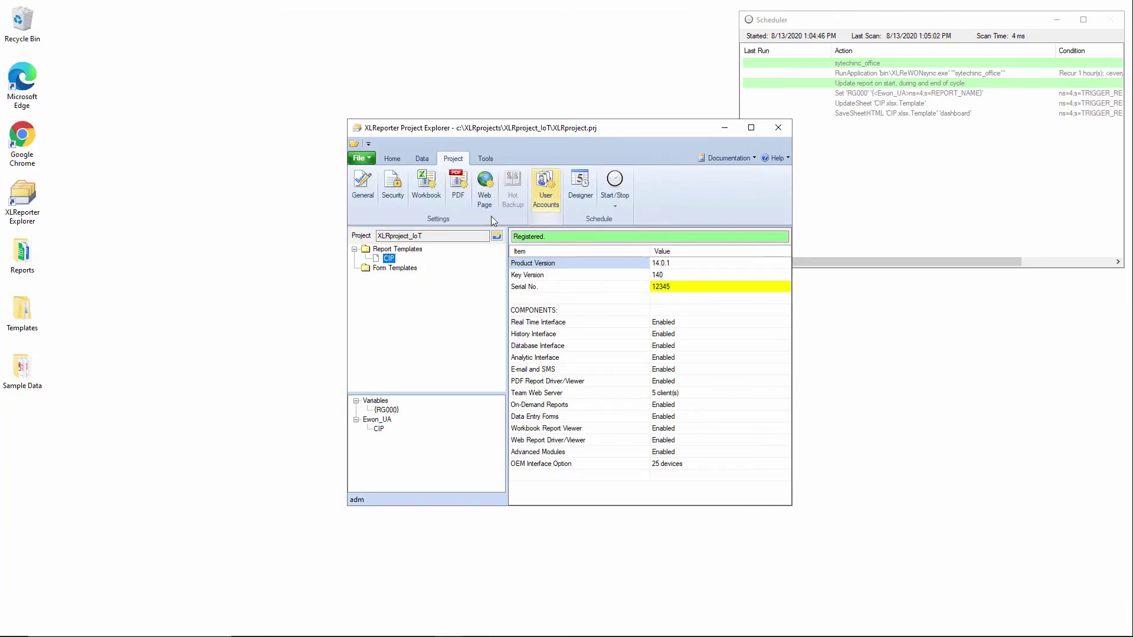
{"action": "left_click", "coordinate": [485, 158]}
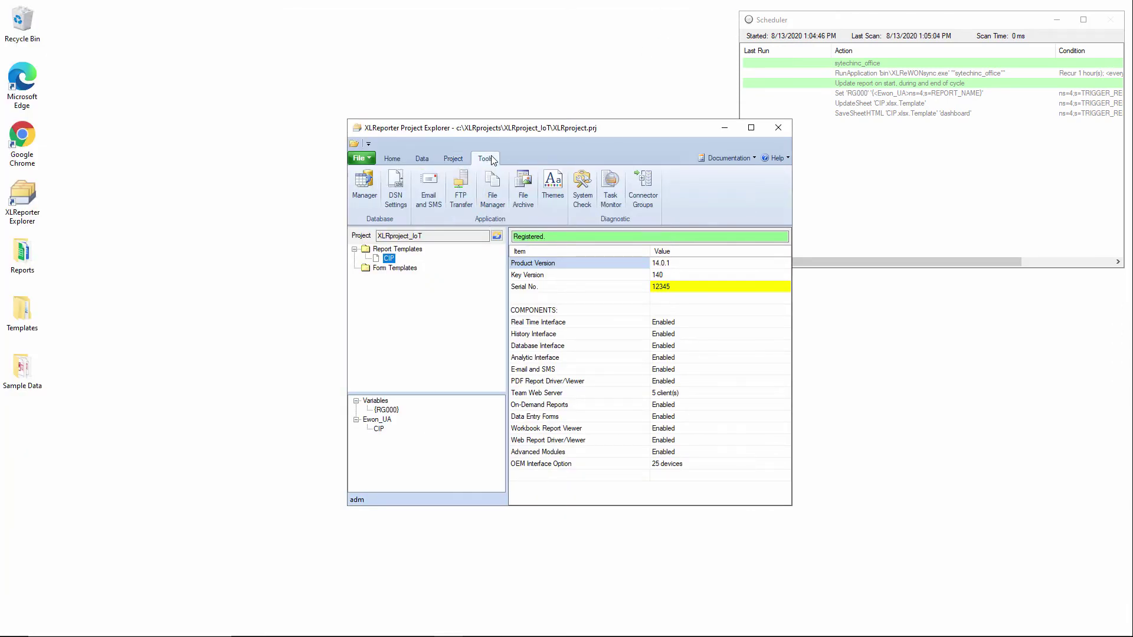
{"action": "left_click", "coordinate": [462, 198]}
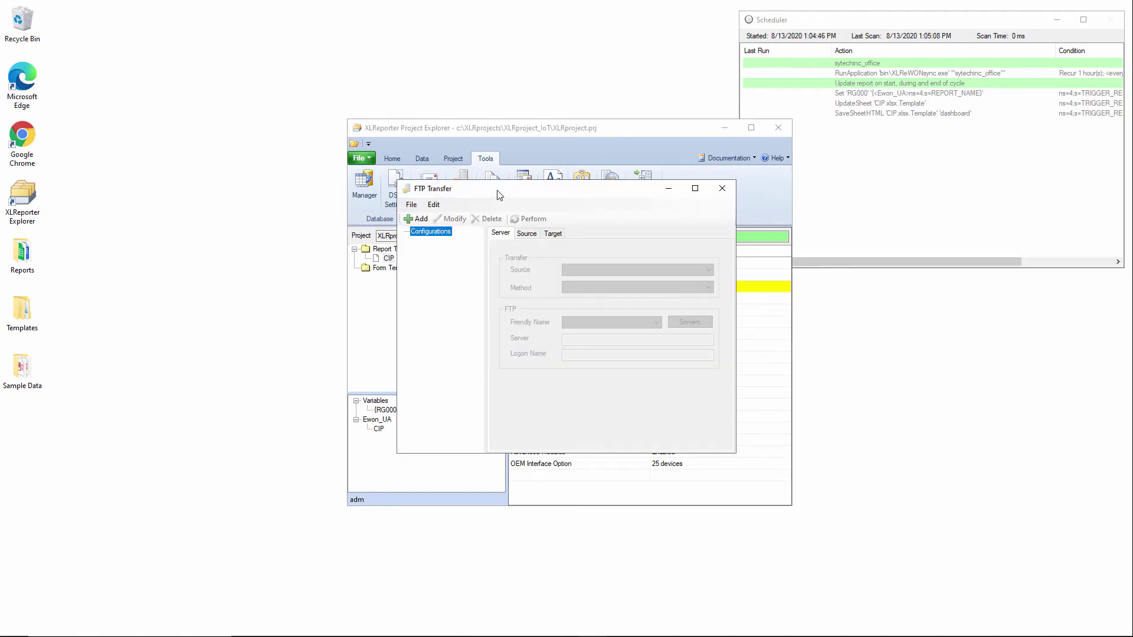
{"action": "left_click", "coordinate": [436, 205]}
{"action": "left_click", "coordinate": [445, 220]}
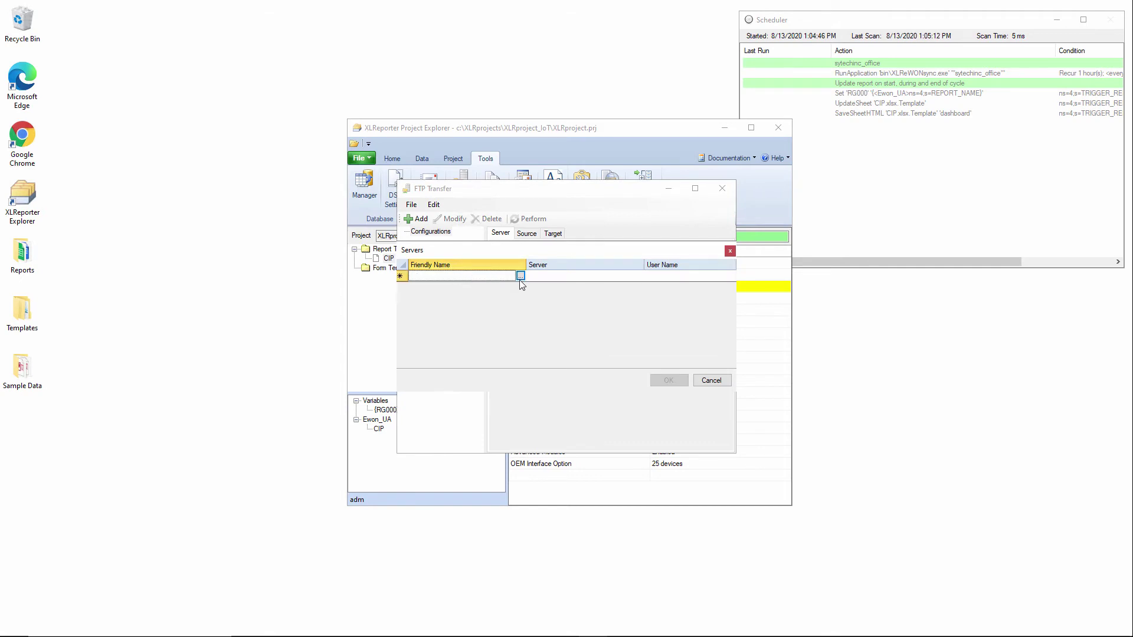
{"action": "left_click", "coordinate": [520, 276]}
Step: Set the new FTP server's friendly name to Ewon
{"action": "left_click", "coordinate": [570, 217]}
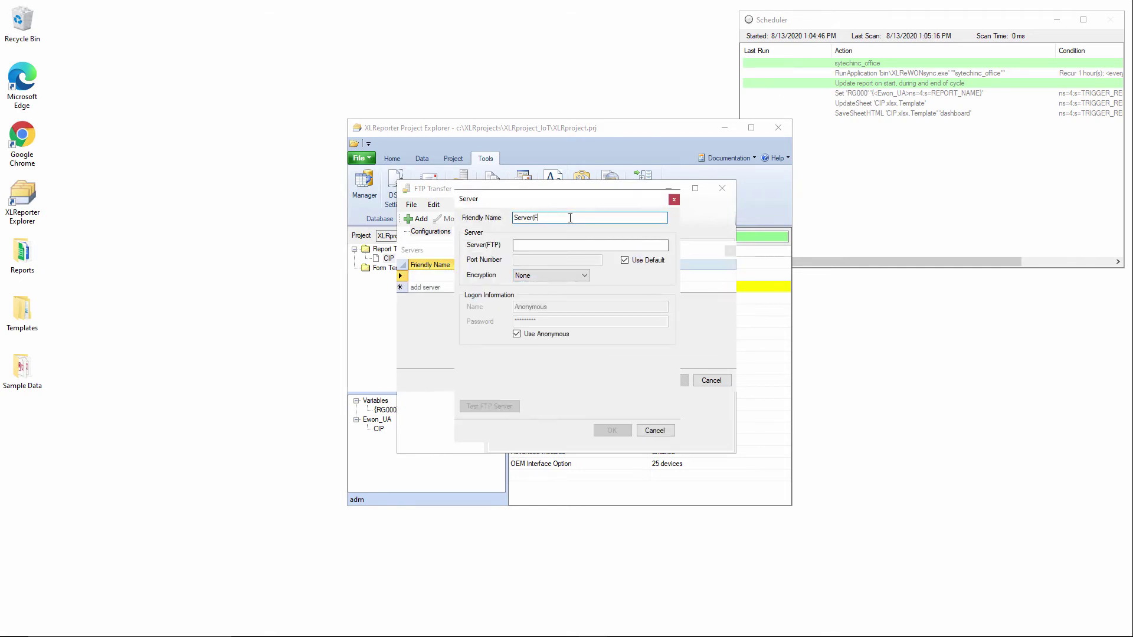
{"action": "key", "text": "BackSpace"}
{"action": "key", "text": "BackSpace"}
{"action": "key", "text": "BackSpace"}
{"action": "key", "text": "BackSpace"}
{"action": "key", "text": "BackSpace"}
{"action": "key", "text": "BackSpace"}
{"action": "key", "text": "BackSpace"}
{"action": "key", "text": "BackSpace"}
Step: Set the FTP server address to 192.168.8.77, disable anonymous logon, and enter the logon name water and the account password
{"action": "left_click", "coordinate": [559, 244]}
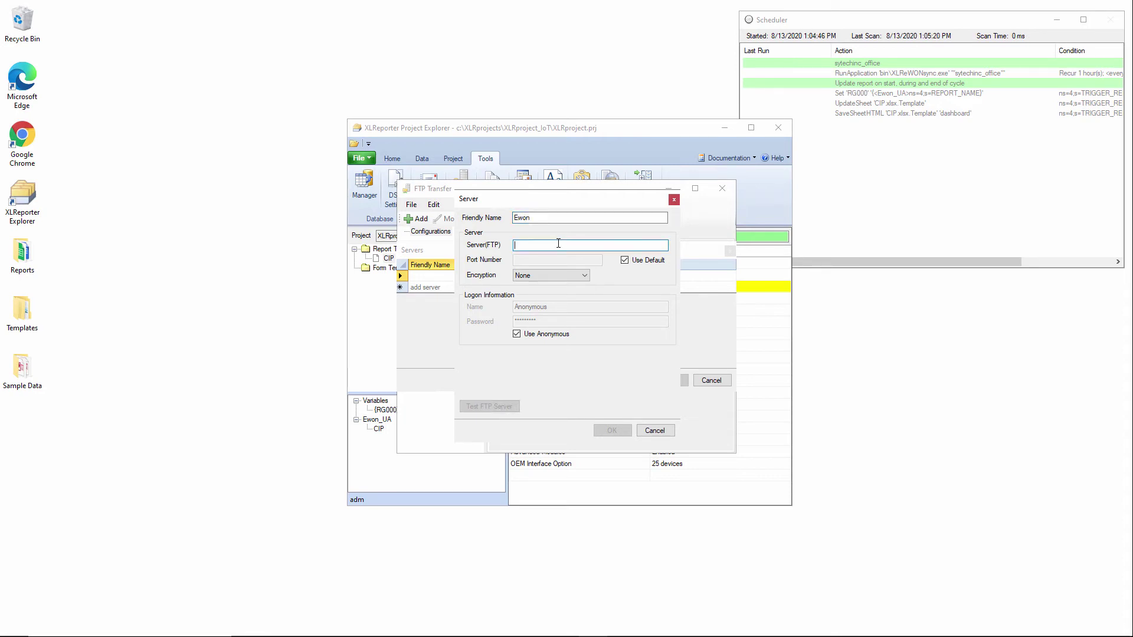
{"action": "type", "text": "192.168.8.77"}
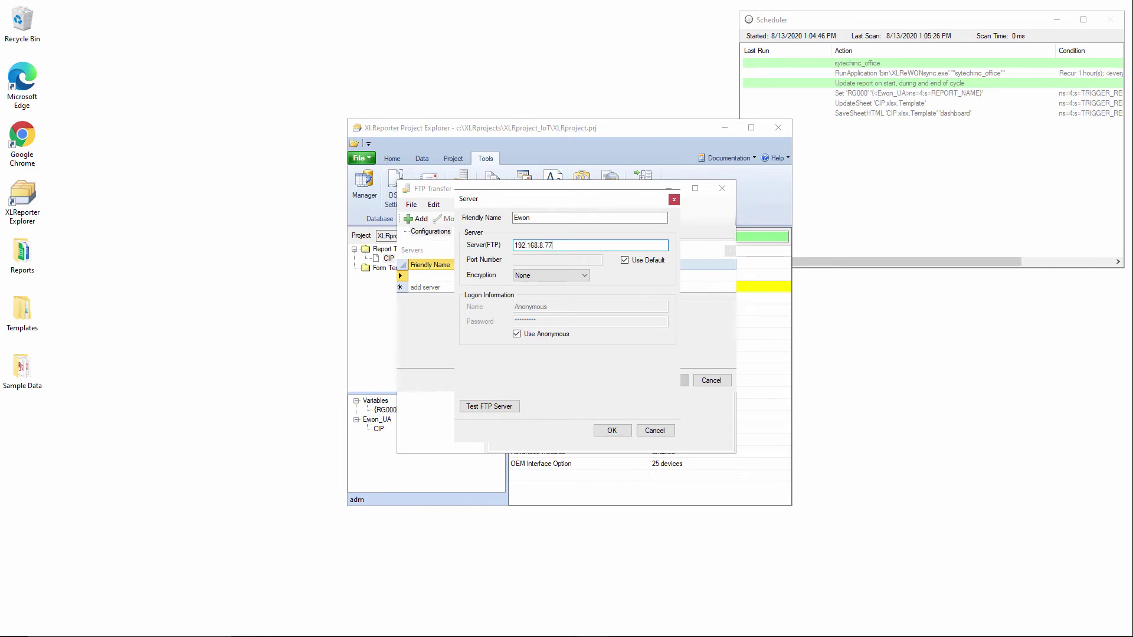
{"action": "left_click", "coordinate": [517, 334]}
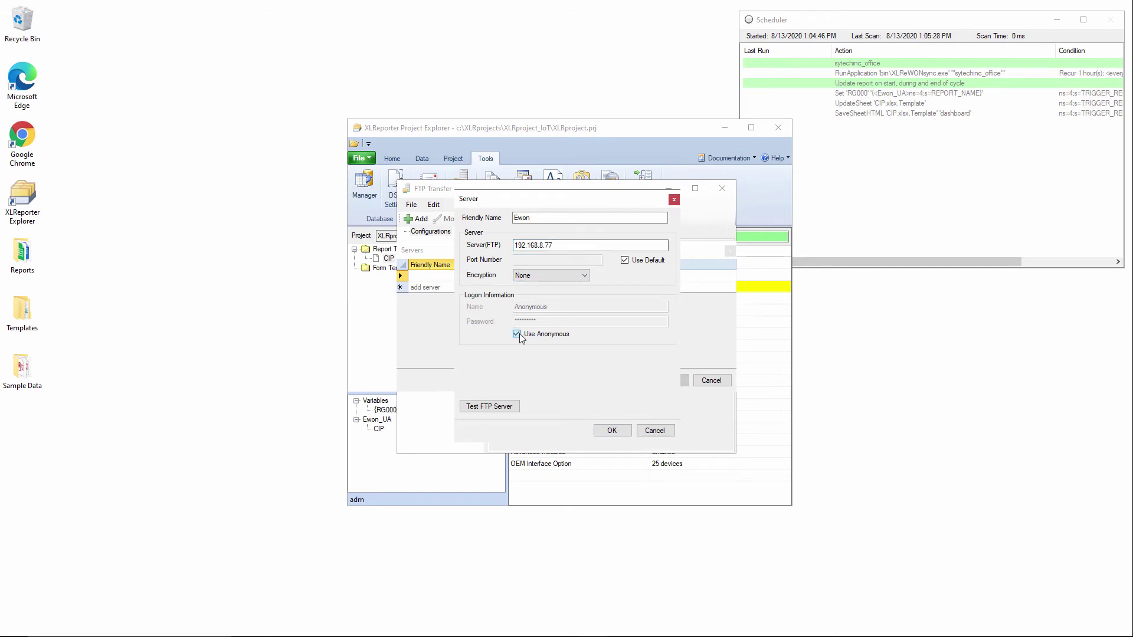
{"action": "type", "text": "water"}
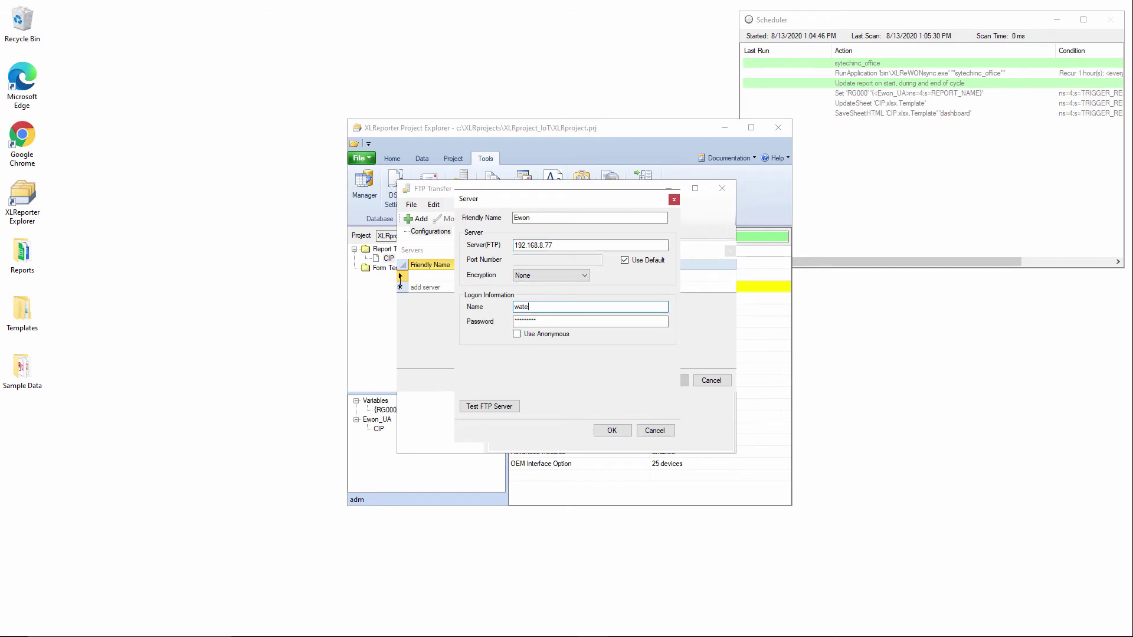
{"action": "key", "text": "Tab"}
{"action": "type", "text": "***"}
Step: Test the FTP server connection, then save the Ewon server entry and the server list
{"action": "left_click", "coordinate": [505, 409]}
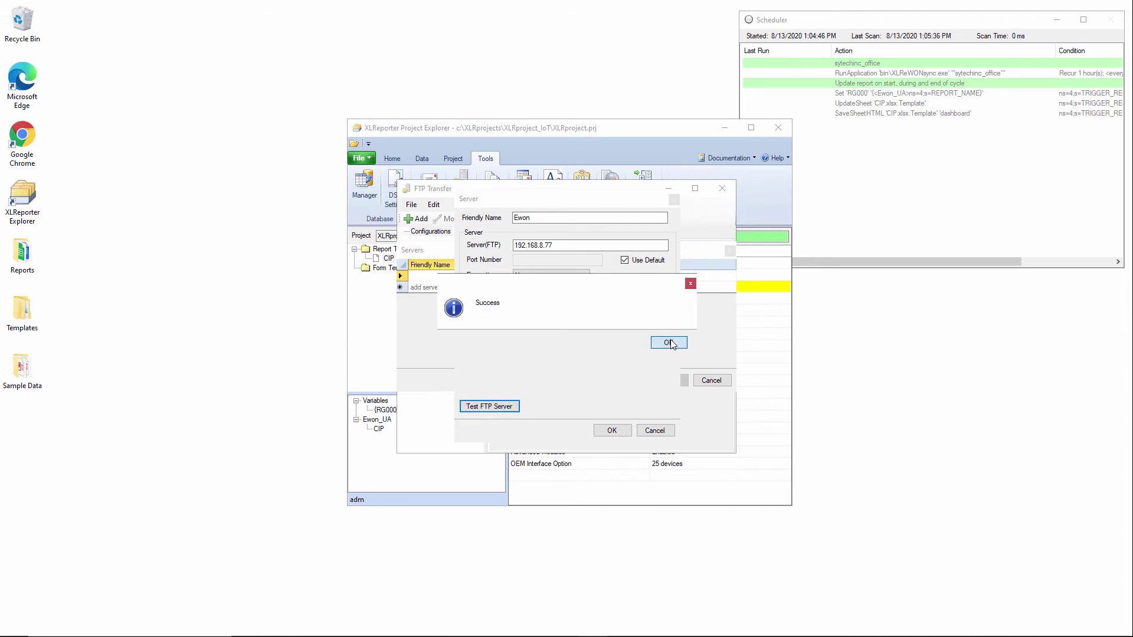
{"action": "left_click", "coordinate": [670, 344]}
{"action": "left_click", "coordinate": [610, 429]}
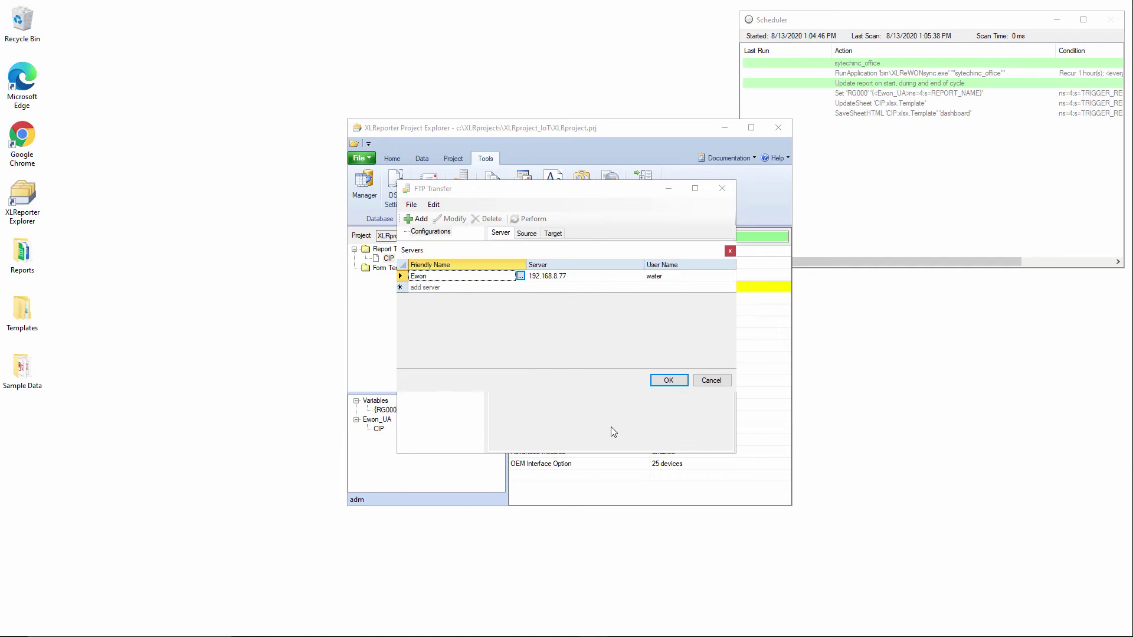
{"action": "left_click", "coordinate": [667, 380]}
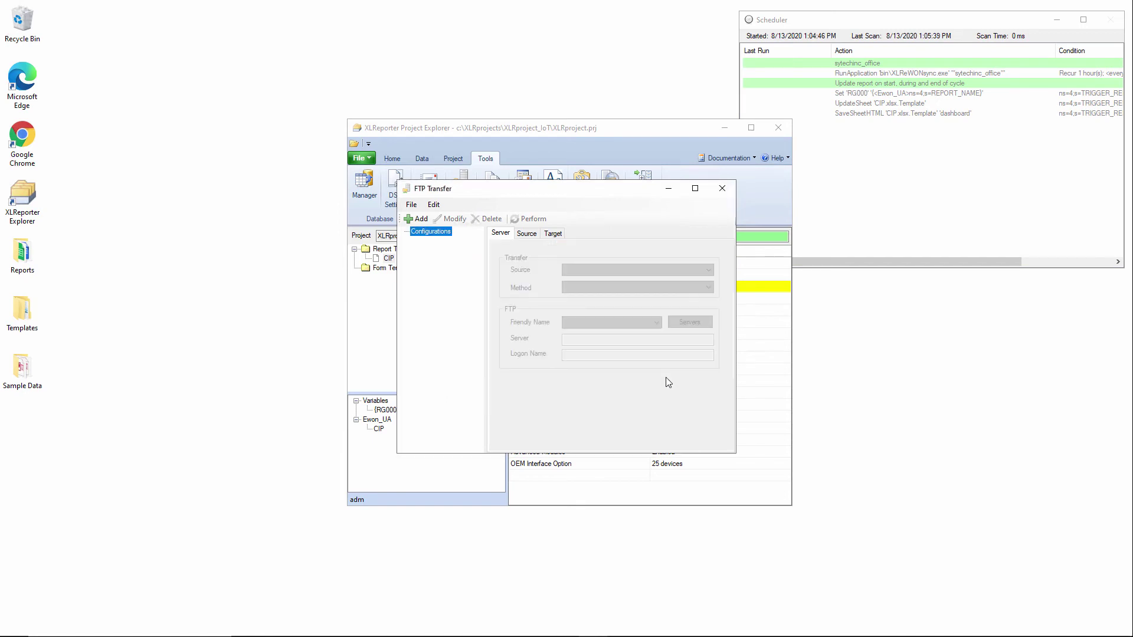
Step: Add a file transfer configuration using the Upload method to the Ewon server and name it dashboard
{"action": "left_click", "coordinate": [415, 219]}
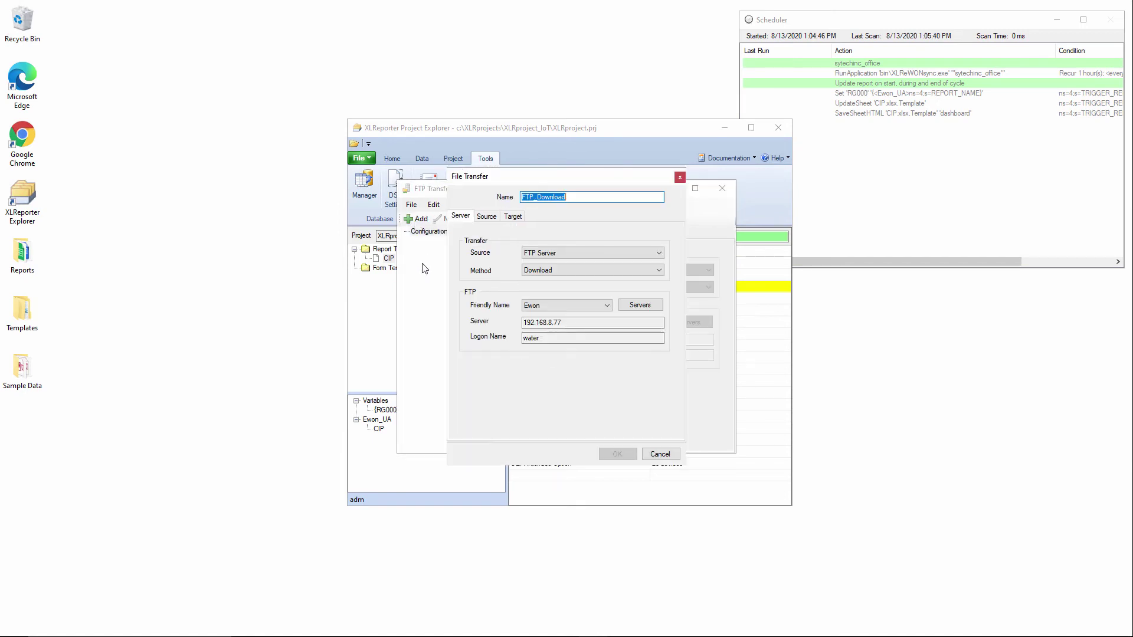
{"action": "left_click", "coordinate": [565, 271]}
{"action": "left_click", "coordinate": [556, 281]}
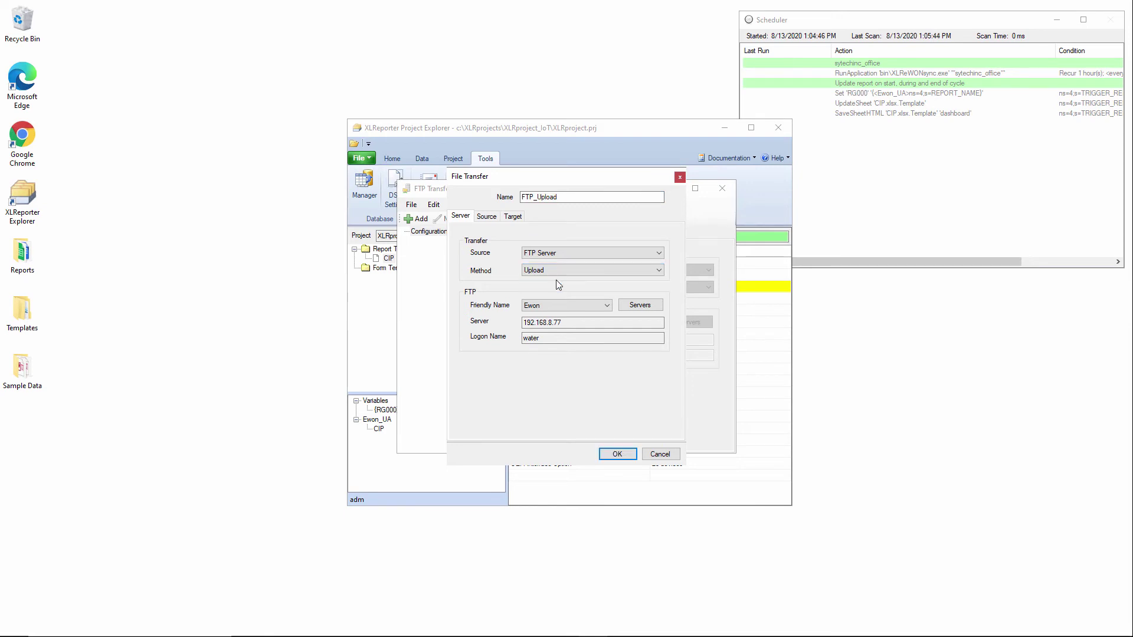
{"action": "type", "text": "dash"}
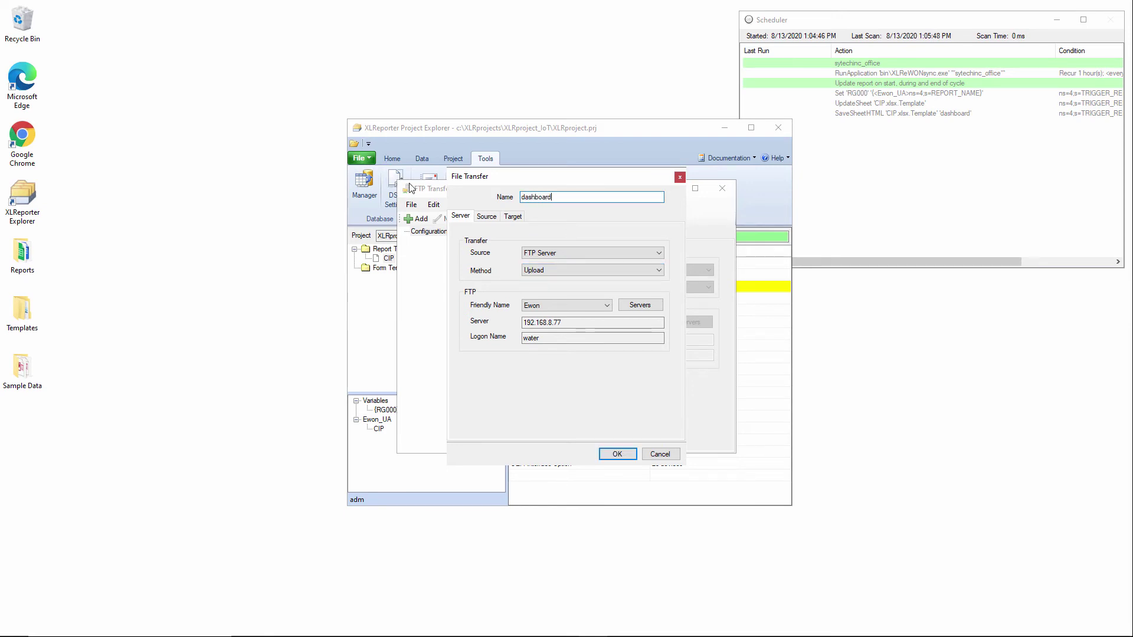
{"action": "type", "text": "board"}
Step: Set the transfer source to the project's Web folder with subfolder CIP, and filter by date to Most Recent
{"action": "left_click", "coordinate": [485, 219]}
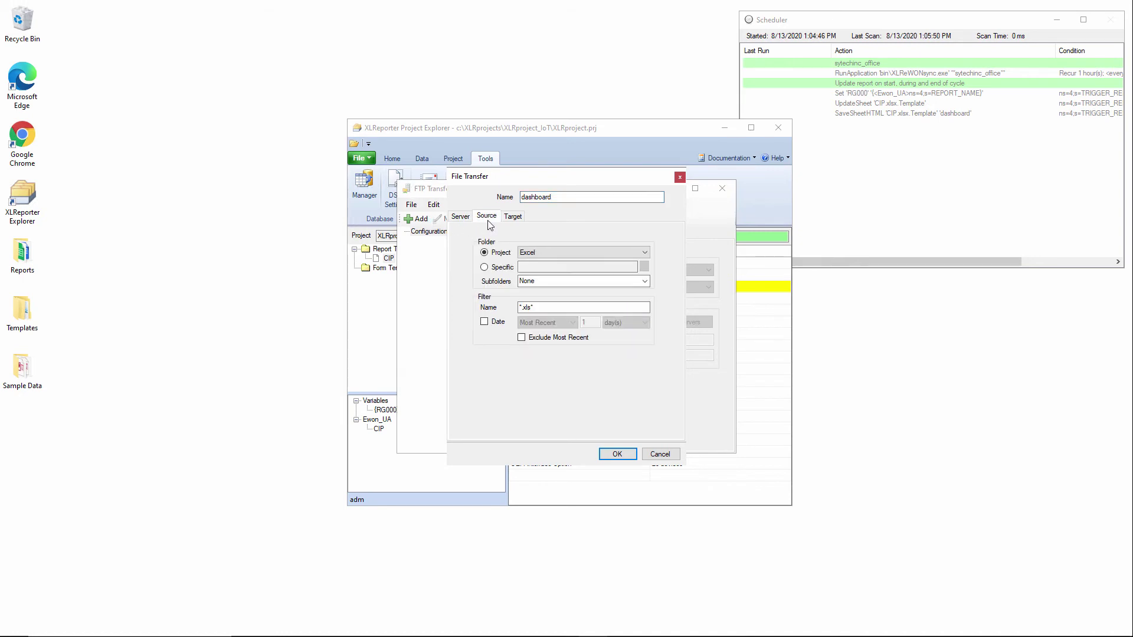
{"action": "left_click", "coordinate": [563, 252]}
{"action": "left_click", "coordinate": [555, 279]}
{"action": "left_click", "coordinate": [645, 282]}
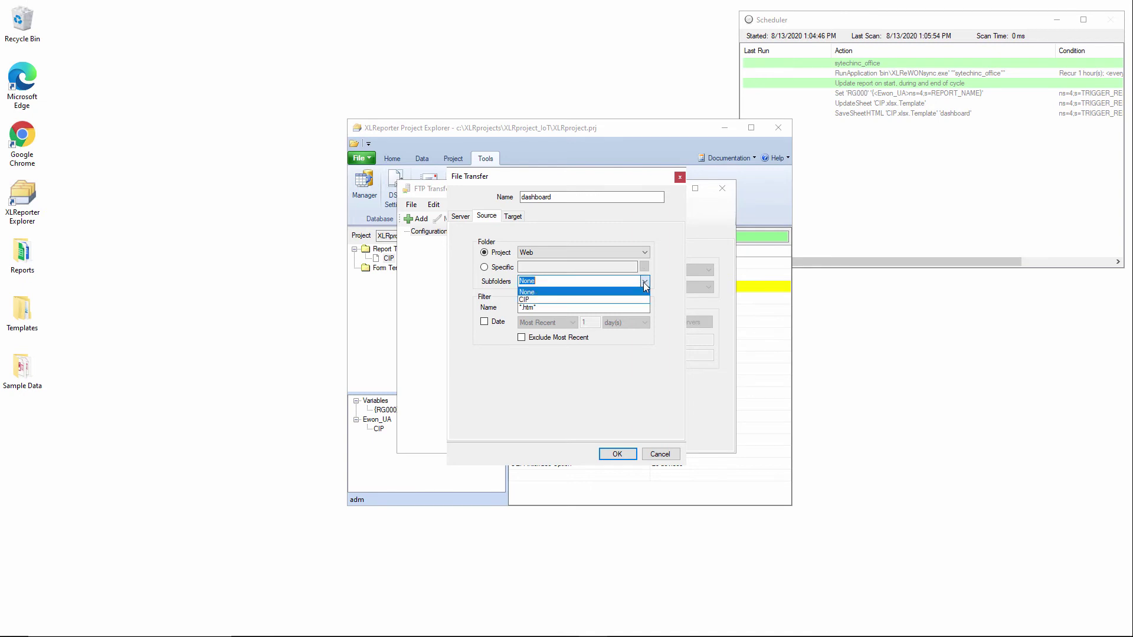
{"action": "left_click", "coordinate": [573, 299]}
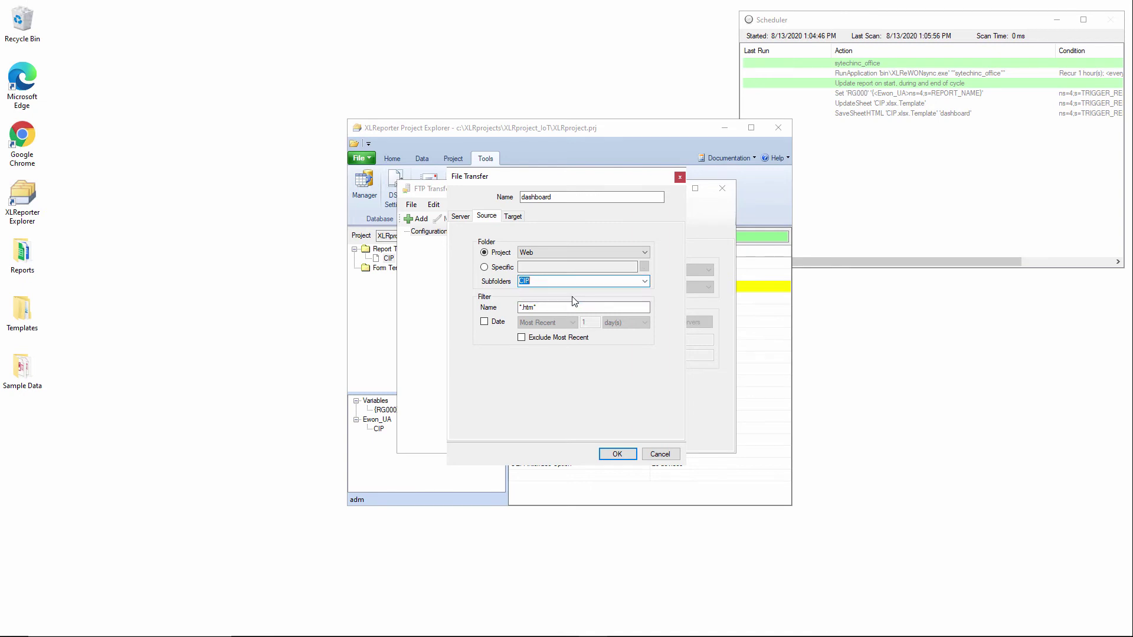
{"action": "left_click", "coordinate": [485, 323]}
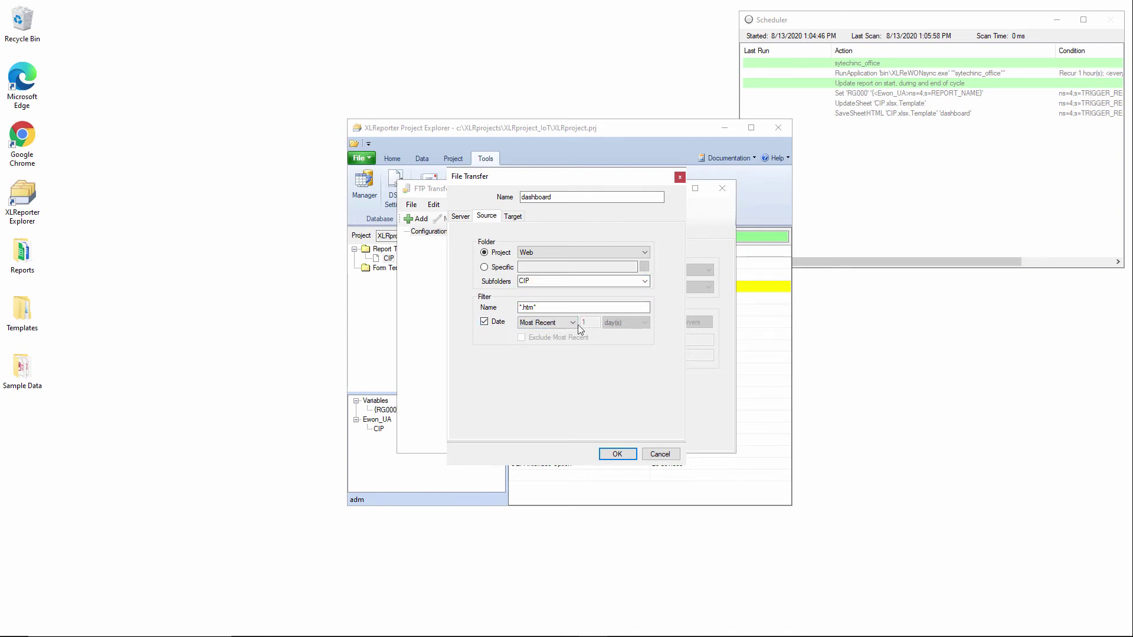
Step: Choose the overwrite option for the transfer's target folder and save the dashboard configuration
{"action": "left_click", "coordinate": [517, 218]}
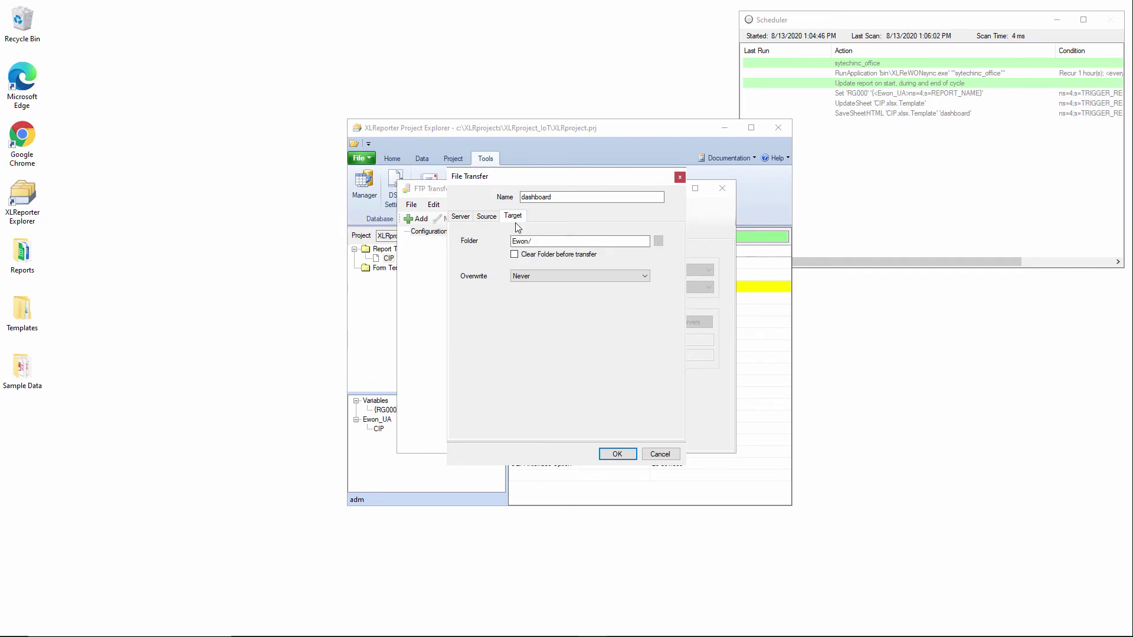
{"action": "left_click", "coordinate": [540, 241]}
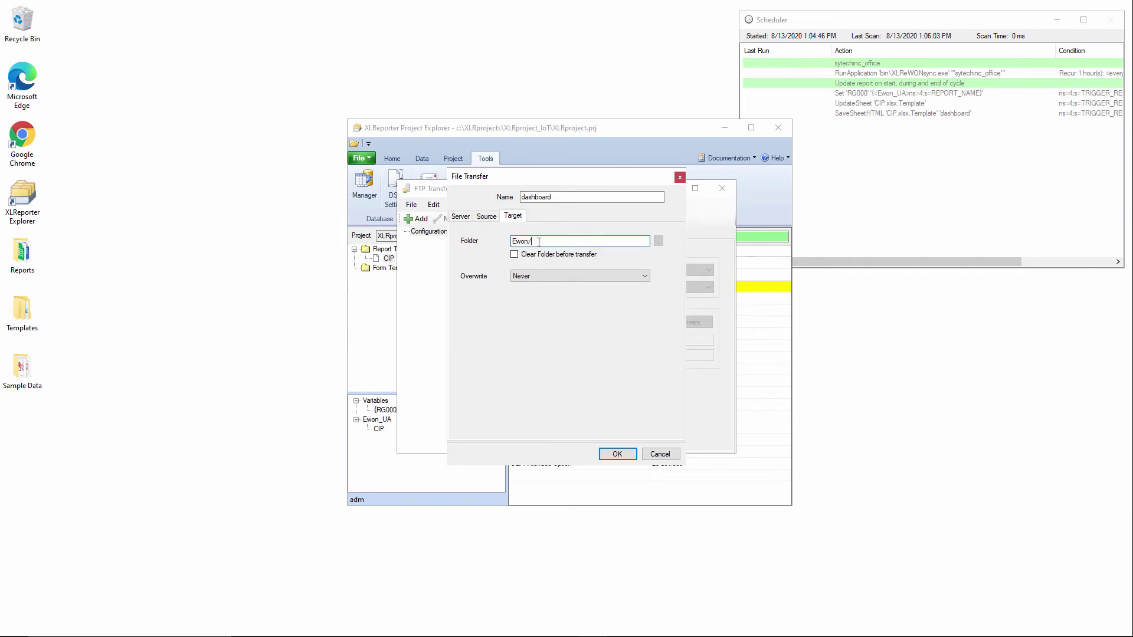
{"action": "left_click", "coordinate": [547, 276]}
{"action": "left_click", "coordinate": [549, 295]}
{"action": "left_click", "coordinate": [617, 453]}
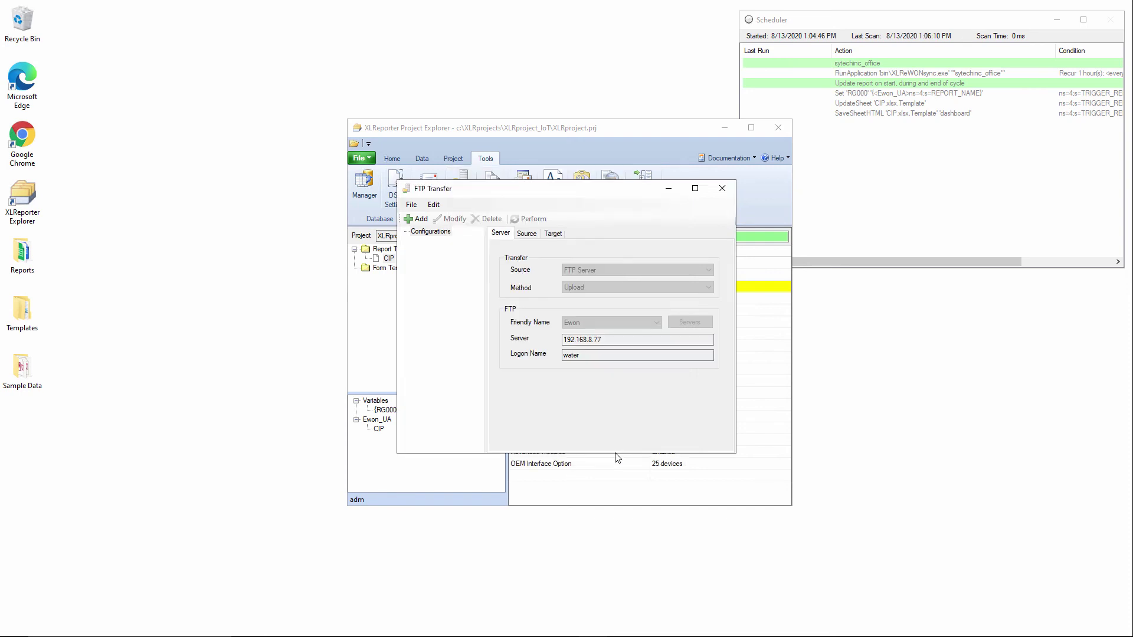
Step: Perform the dashboard transfer and close the FTP Transfer tool
{"action": "left_click", "coordinate": [529, 219]}
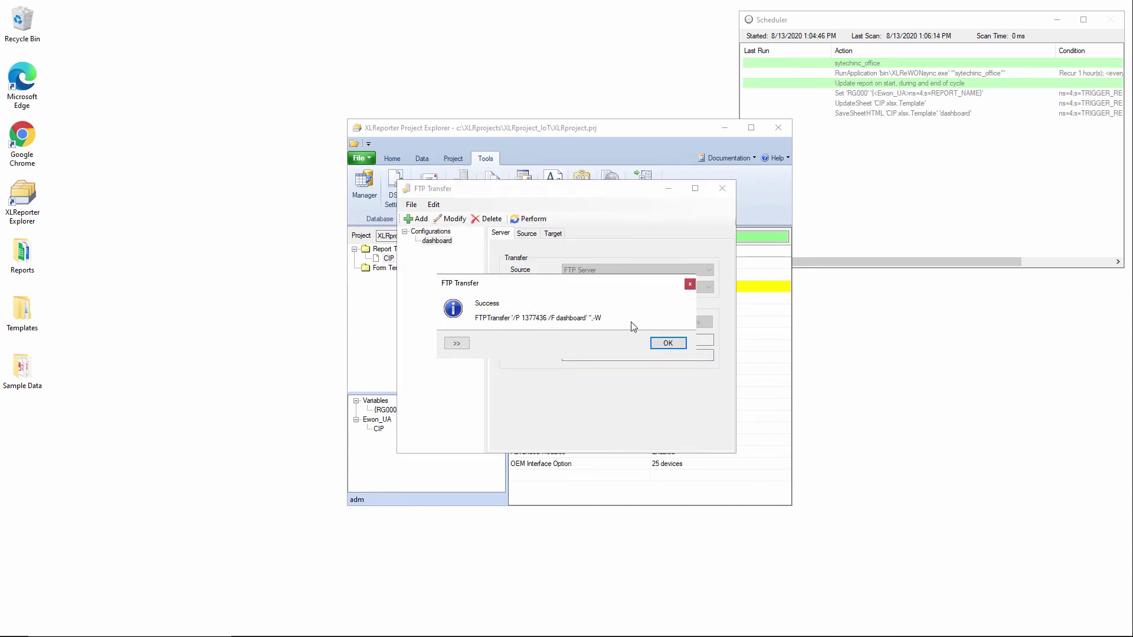
{"action": "left_click", "coordinate": [668, 343]}
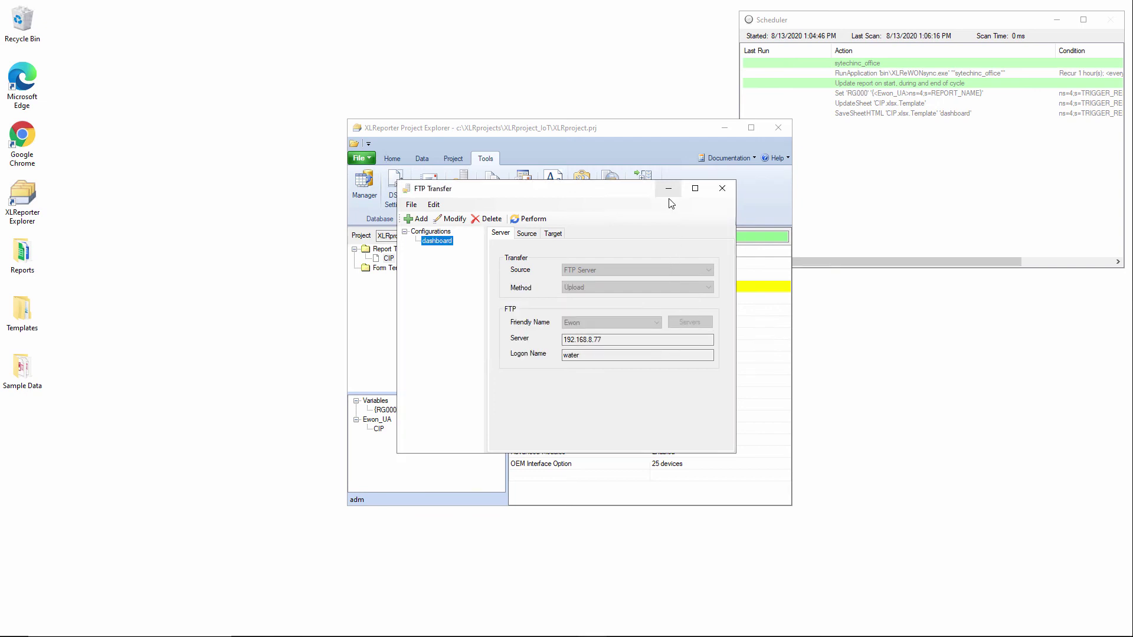
{"action": "left_click", "coordinate": [718, 188]}
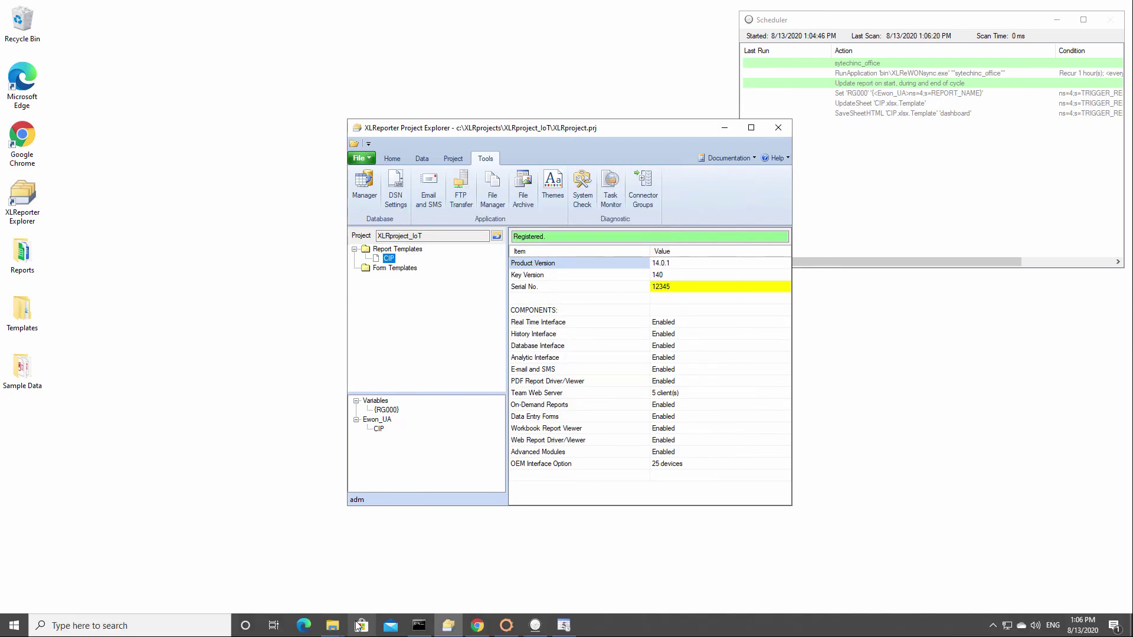
Step: Switch to the Flexy page in Chrome and examine the user defined home page setting in the main system identification settings
{"action": "left_click", "coordinate": [475, 626]}
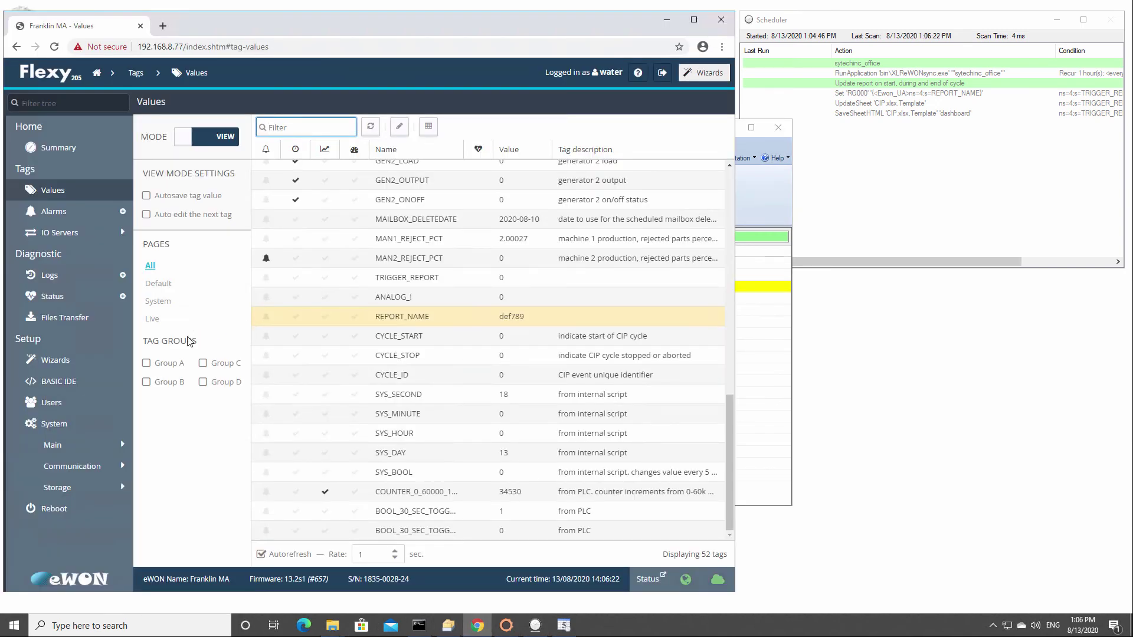
{"action": "left_click", "coordinate": [78, 446]}
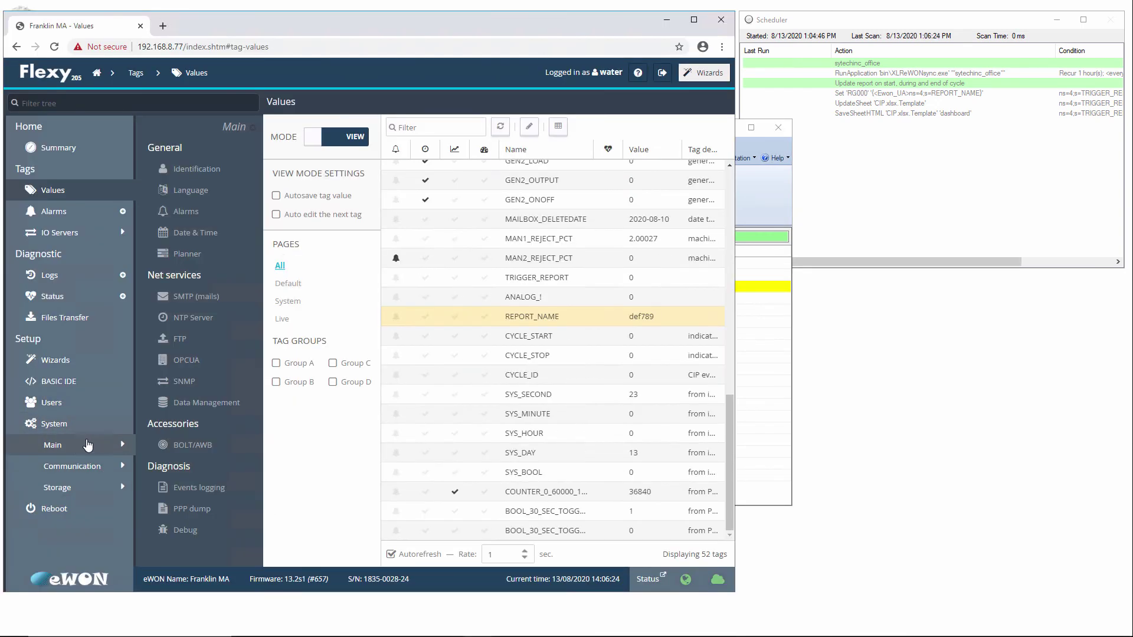
{"action": "left_click", "coordinate": [210, 170]}
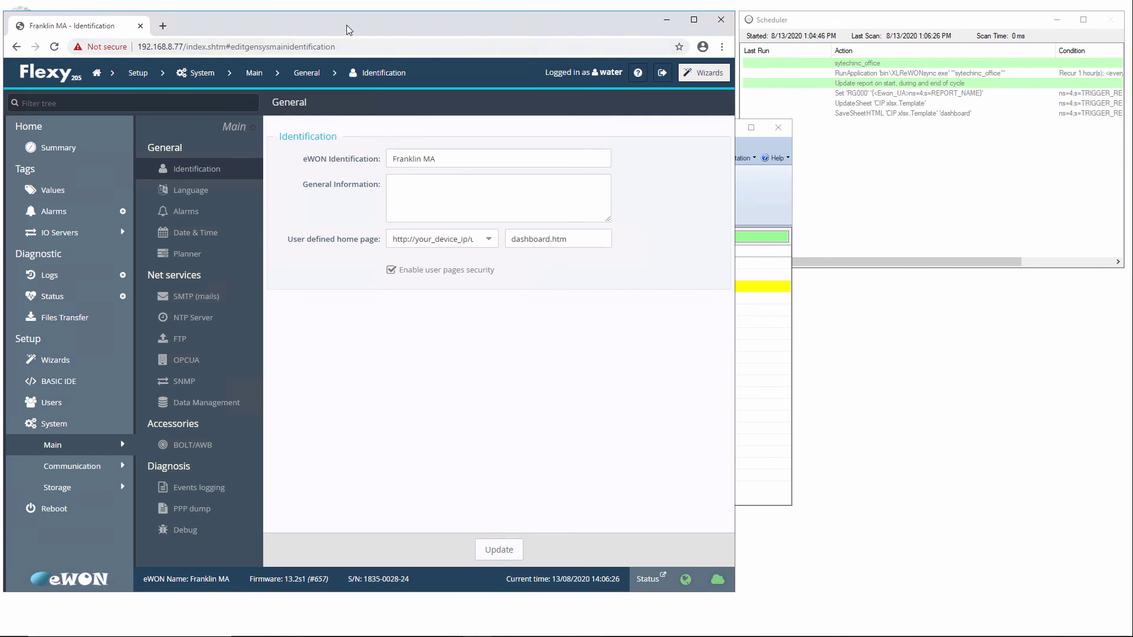
{"action": "left_click_drag", "start_coordinate": [345, 25], "coordinate": [544, 33]}
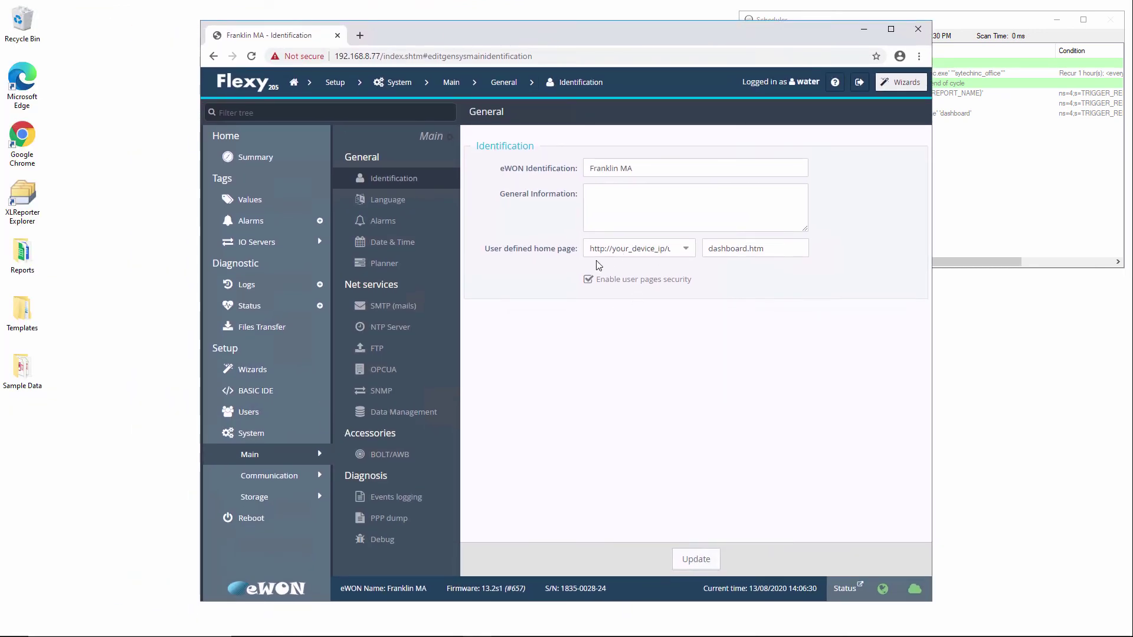
{"action": "left_click", "coordinate": [692, 250]}
{"action": "left_click", "coordinate": [693, 251]}
Step: Load 192.168.8.77/usr/dashboard.htm in place of the identification page
{"action": "double_click", "coordinate": [383, 57]}
{"action": "left_click_drag", "start_coordinate": [382, 57], "coordinate": [645, 76]}
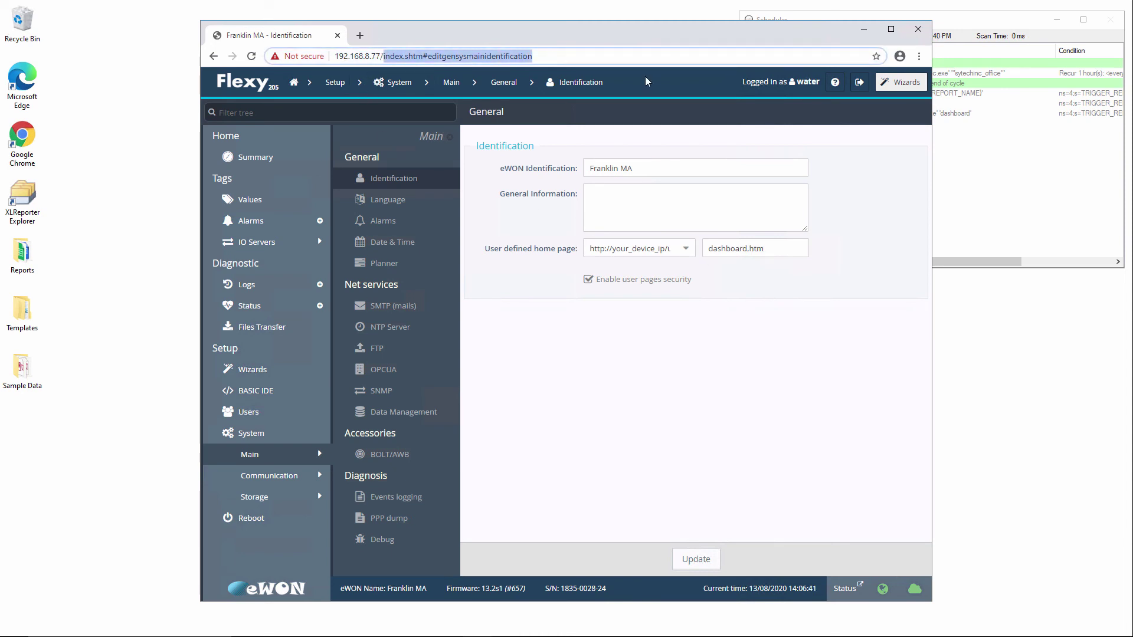
{"action": "key", "text": "BackSpace"}
{"action": "key", "text": "Return"}
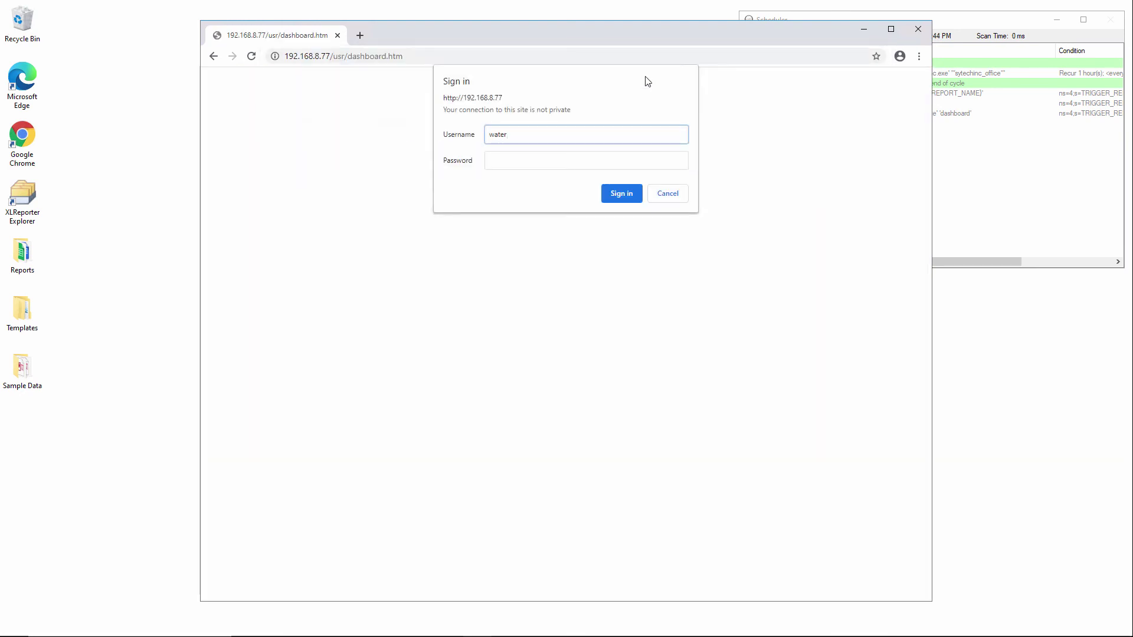
Step: Sign in to view the dashboard page with the account password and decline saving the password
{"action": "key", "text": "Tab"}
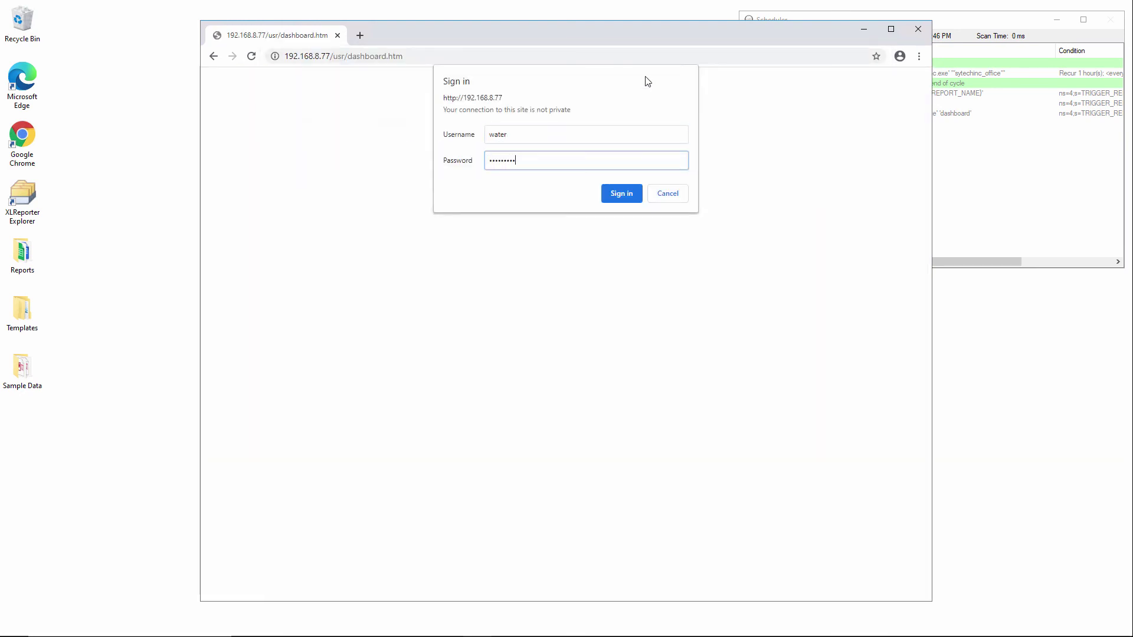
{"action": "key", "text": "Return"}
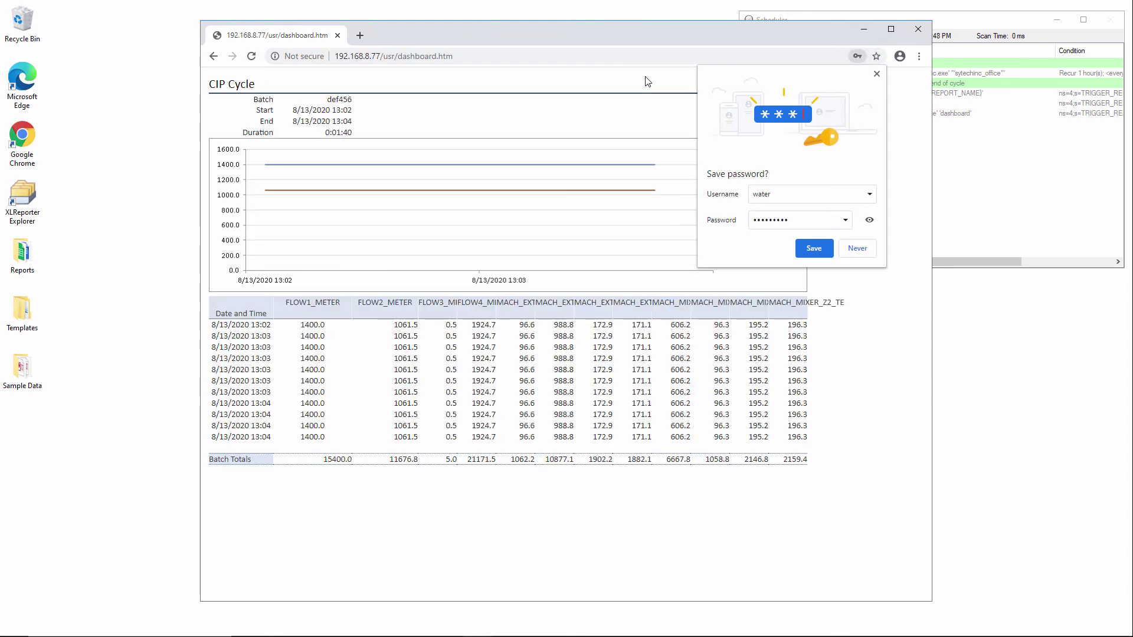
{"action": "left_click", "coordinate": [859, 252]}
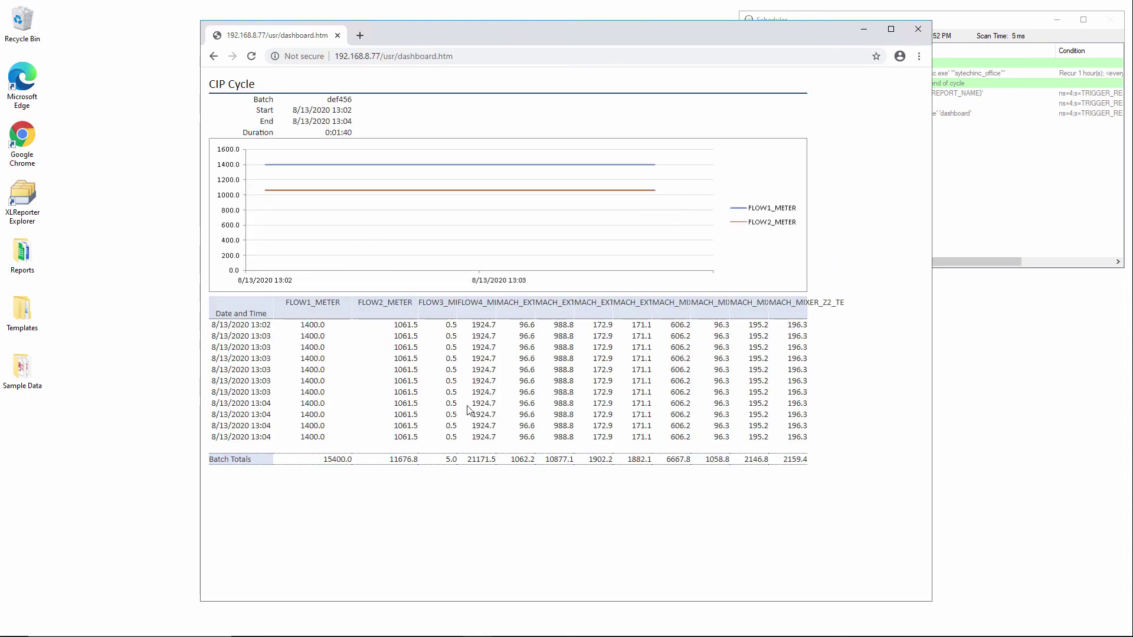
Step: Minimize the Scheduler and the browser to return to the XLReporter Project Explorer
{"action": "left_click", "coordinate": [1030, 159]}
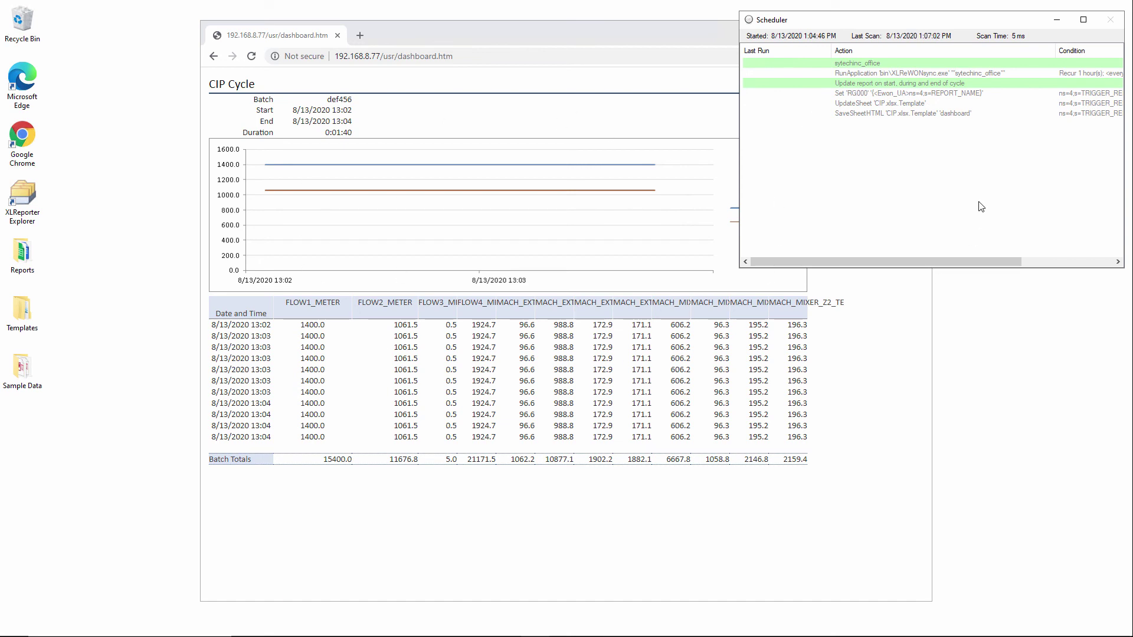
{"action": "left_click", "coordinate": [1057, 19]}
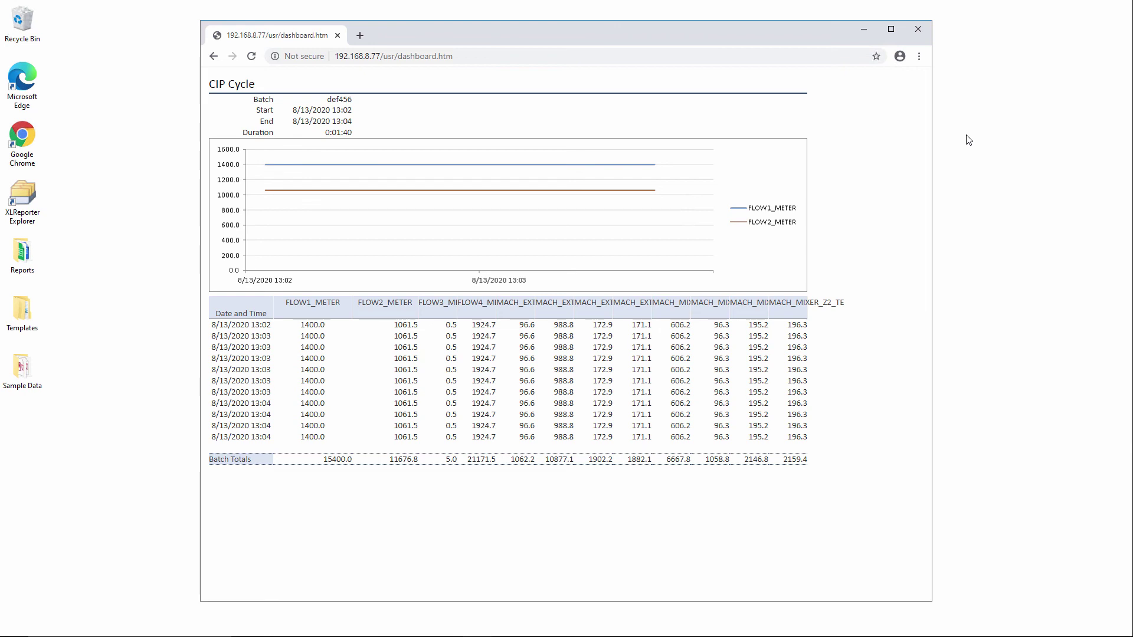
{"action": "left_click", "coordinate": [864, 29]}
{"action": "left_click", "coordinate": [255, 322]}
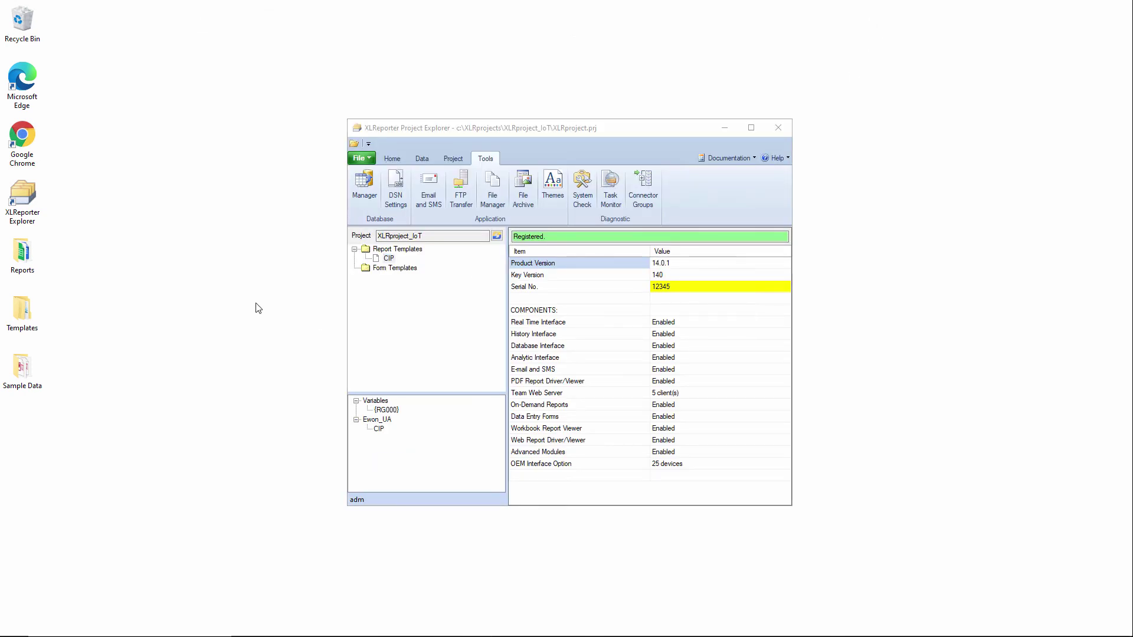